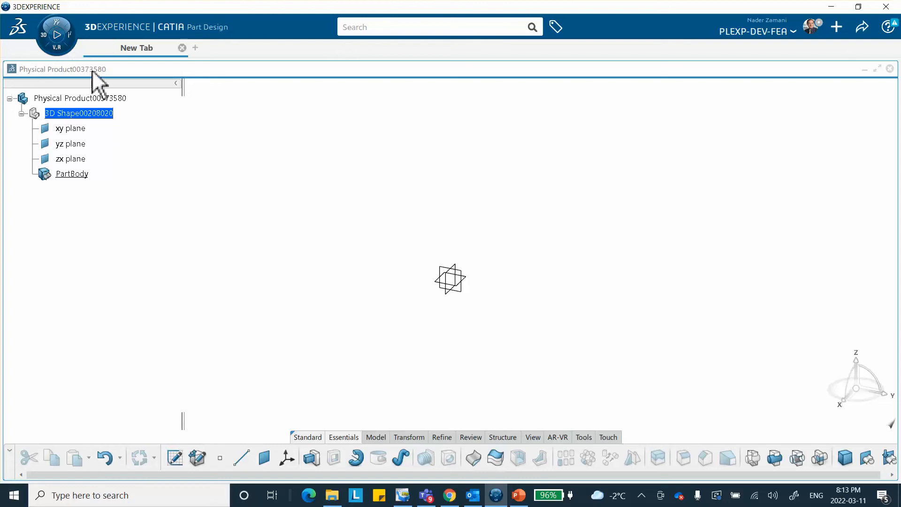
# - Start a sketch on the zx plane and sketch an upright rectangle about 3.55 in high with one corner at the origin
pyautogui.click(458, 276)
pyautogui.click(537, 222)
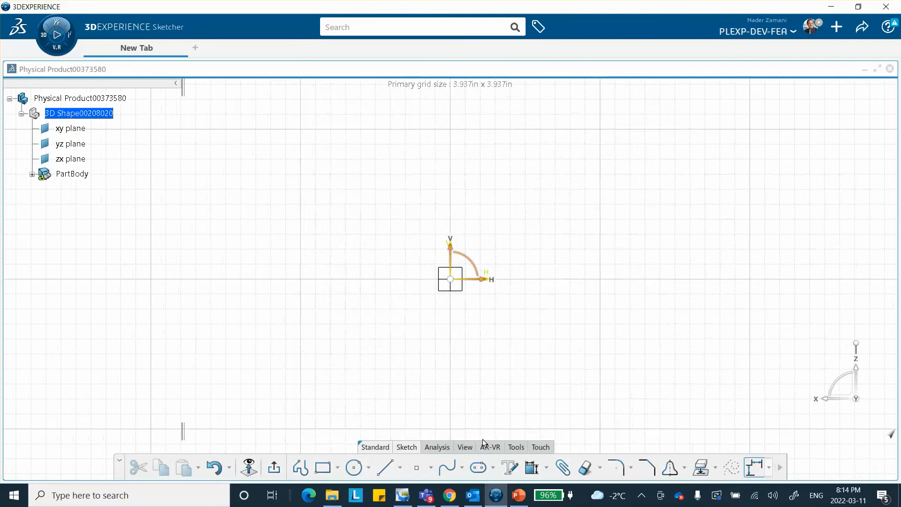
pyautogui.click(323, 467)
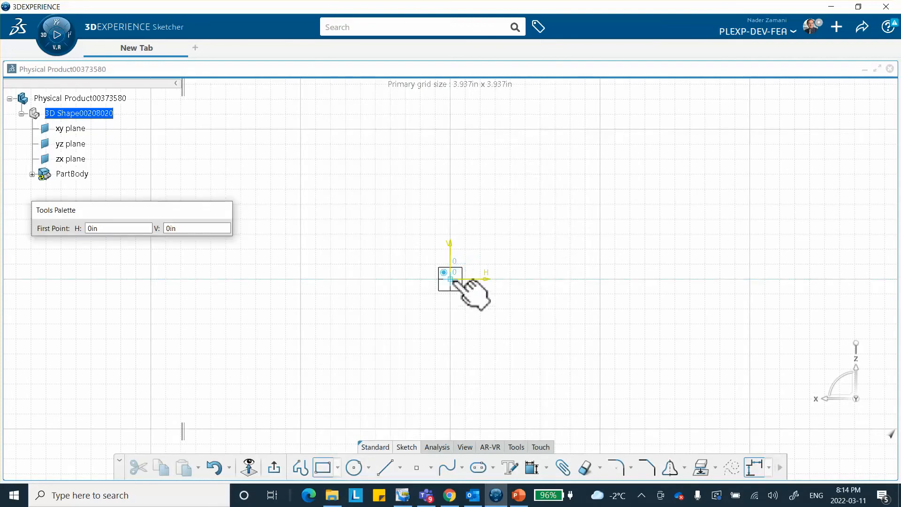
pyautogui.click(453, 279)
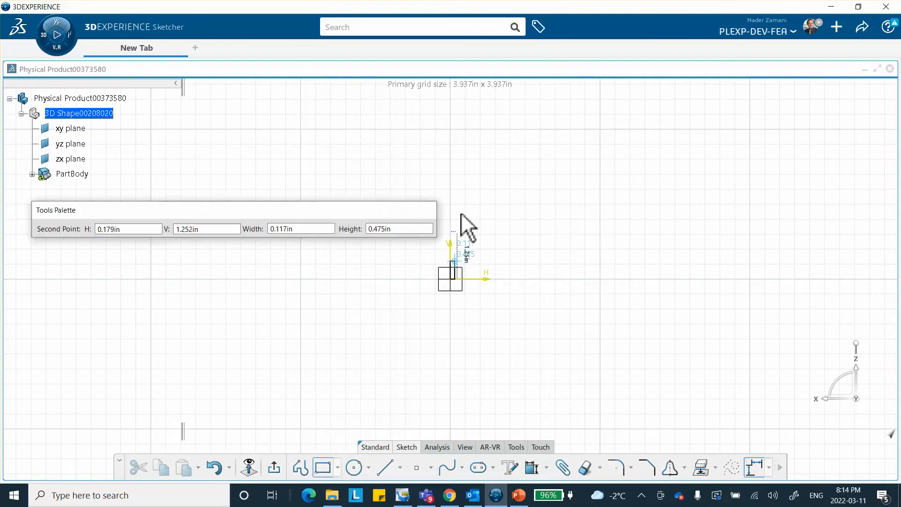
pyautogui.click(495, 145)
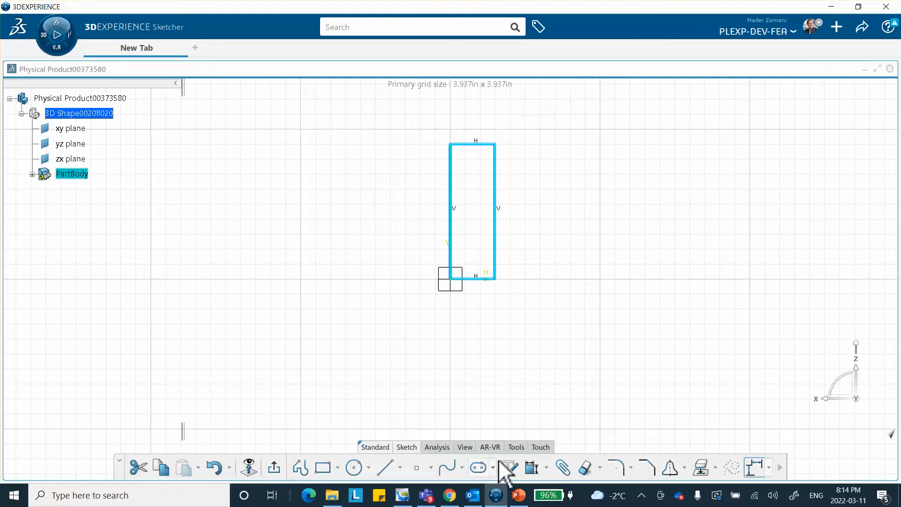
# - Dimension the rectangle's top edge and set its length to 1 in
pyautogui.click(532, 467)
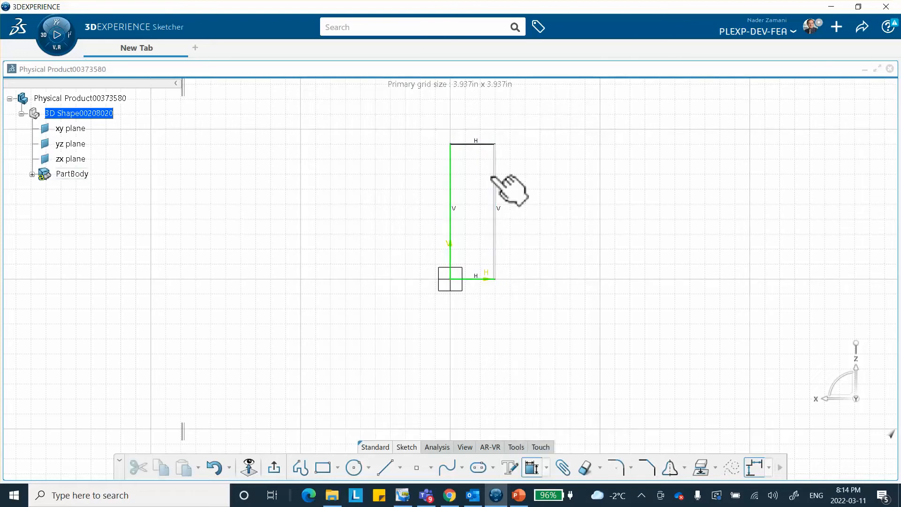
pyautogui.click(479, 144)
pyautogui.click(495, 134)
pyautogui.write('1')
pyautogui.press('Return')
# - Dimension the rectangle's vertical side, set its length to 5 in, and exit the sketch
pyautogui.click(488, 214)
pyautogui.click(520, 220)
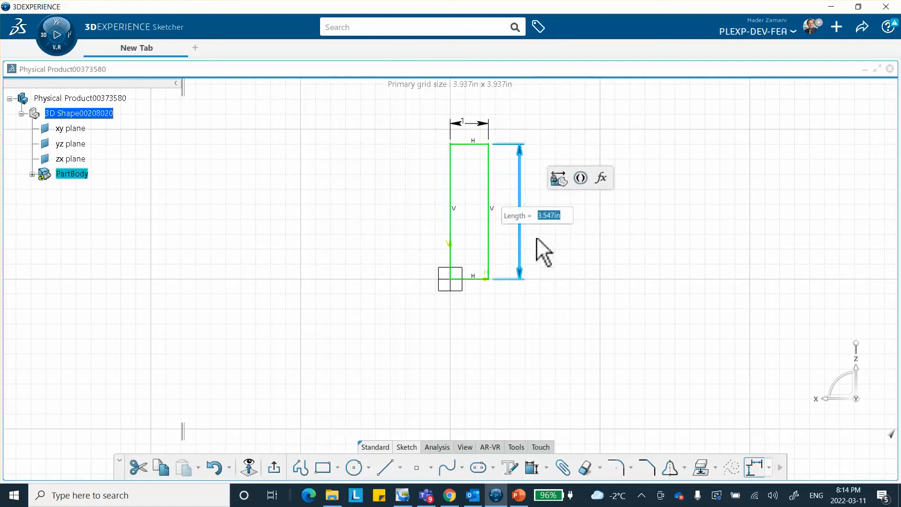
pyautogui.write('8')
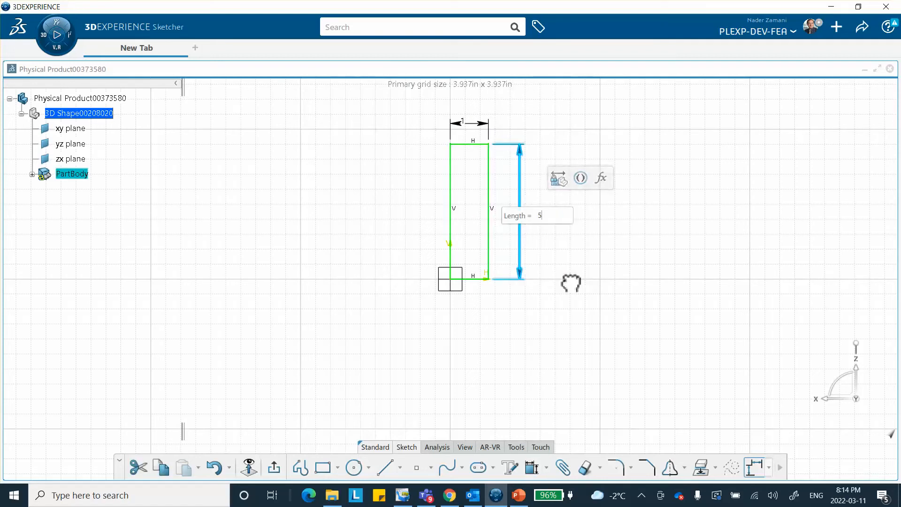
pyautogui.click(563, 272)
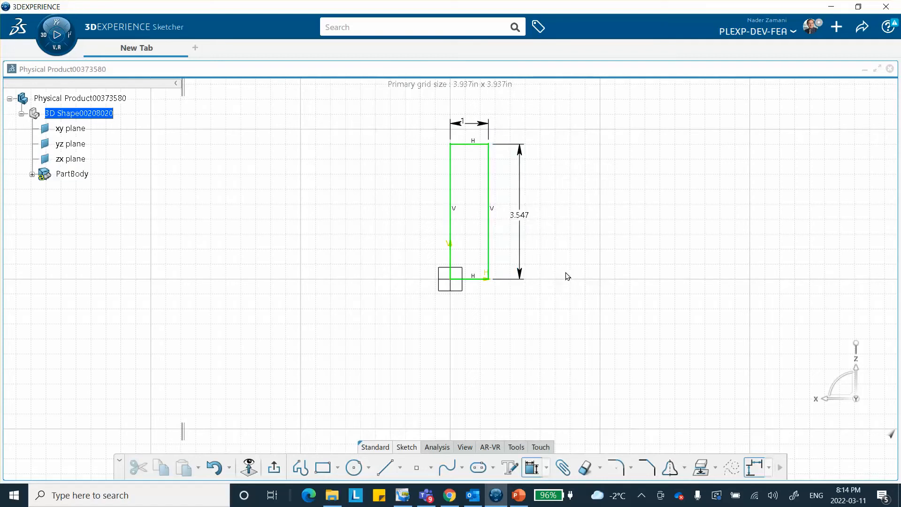
pyautogui.doubleClick(521, 214)
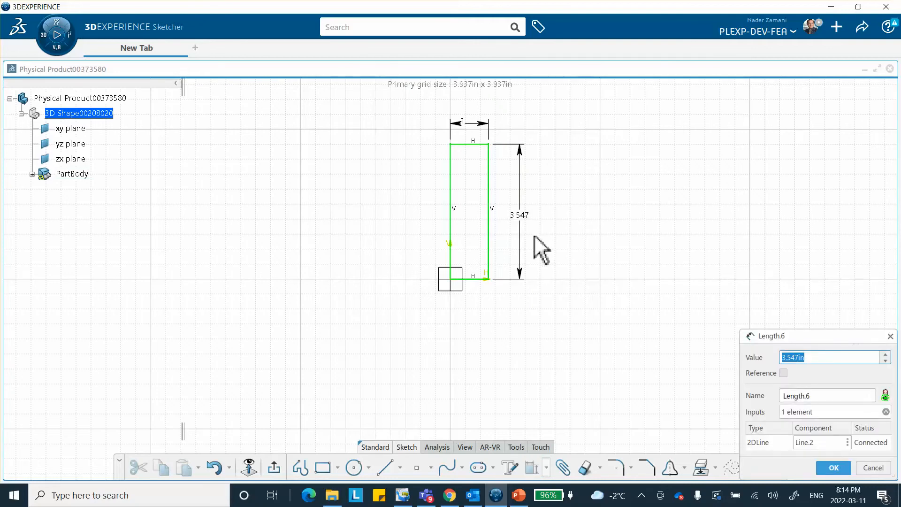
pyautogui.press('Return')
pyautogui.moveTo(439, 209)
pyautogui.mouseDown(button='middle')
pyautogui.moveTo(422, 251)
pyautogui.moveTo(435, 277)
pyautogui.mouseUp(button='middle')
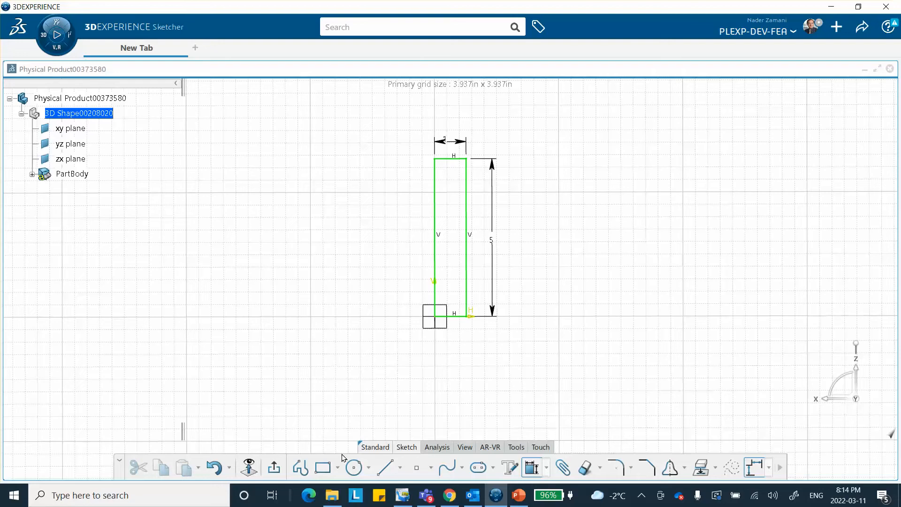
pyautogui.click(274, 468)
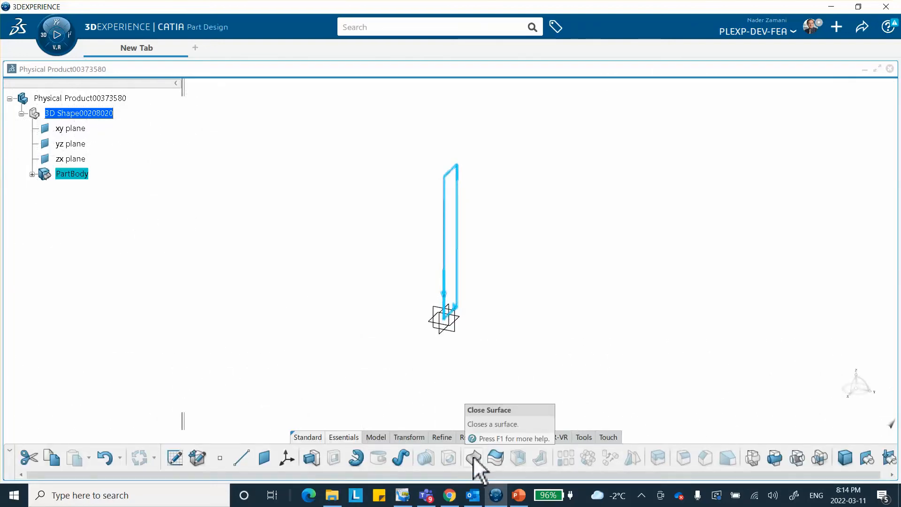
# - Extrude the rectangular sketch with the Pad command into a long solid block
pyautogui.click(311, 457)
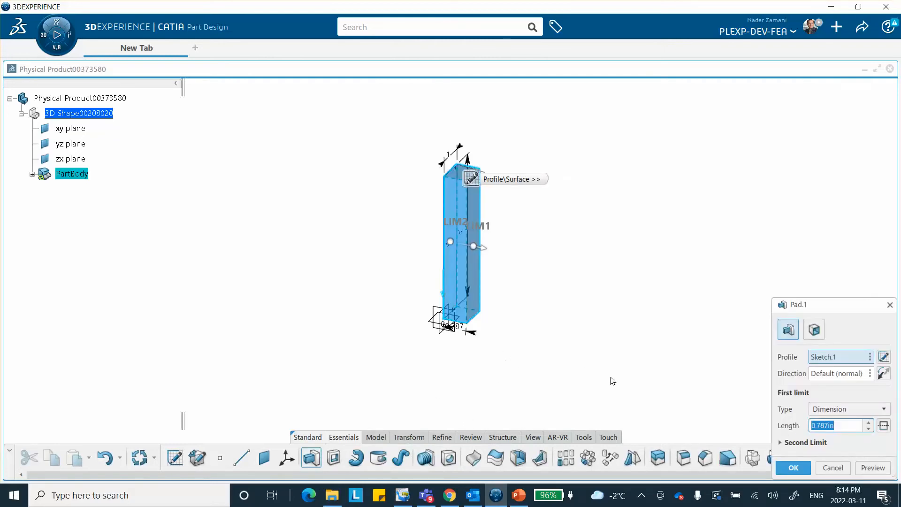
pyautogui.press('Return')
pyautogui.moveTo(490, 382); pyautogui.dragTo(393, 382, button='middle')
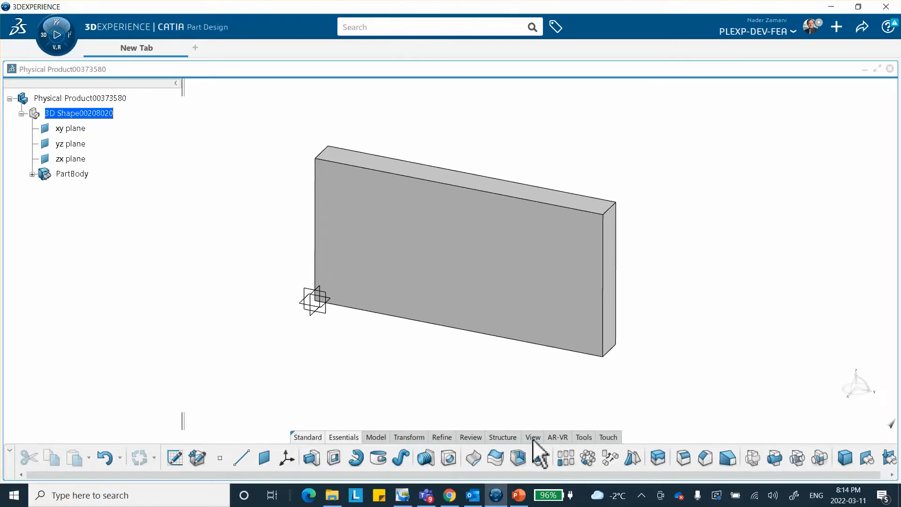
# - Create a new core material titled Compare_Results_Video that includes a simulation domain
pyautogui.click(583, 438)
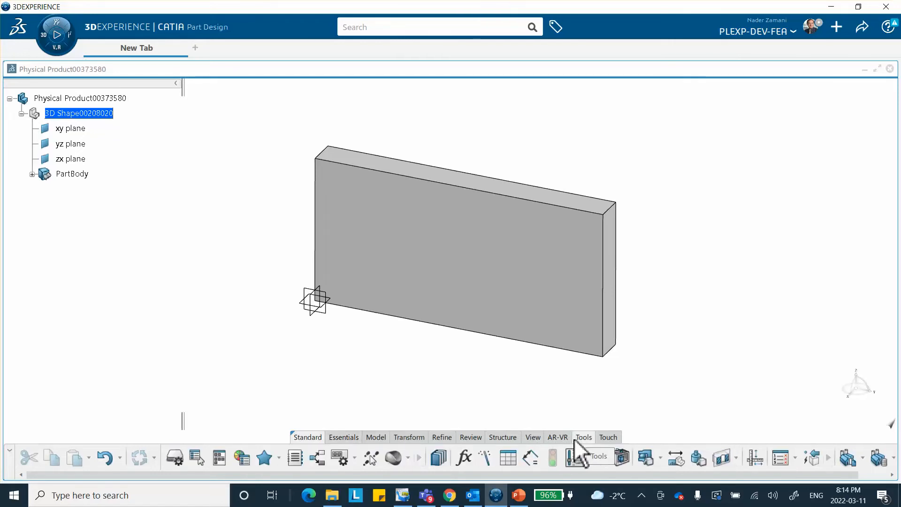
pyautogui.click(408, 458)
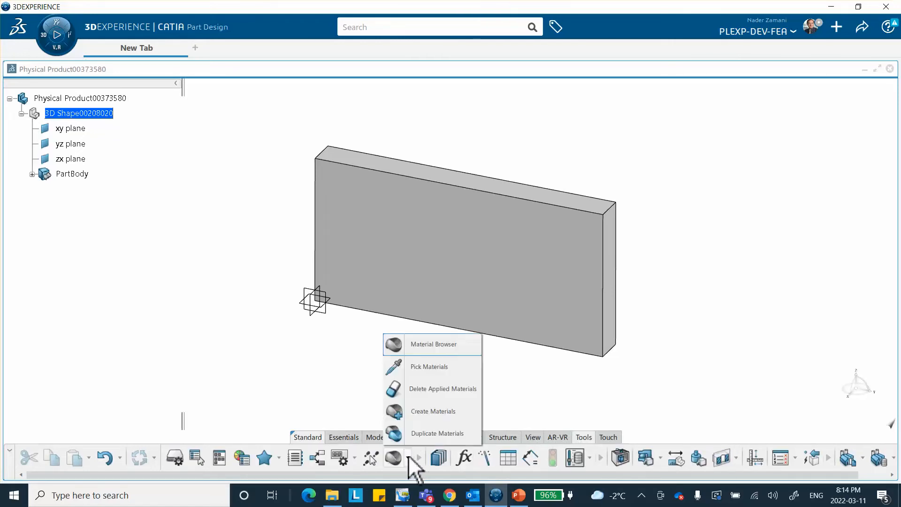
pyautogui.click(412, 416)
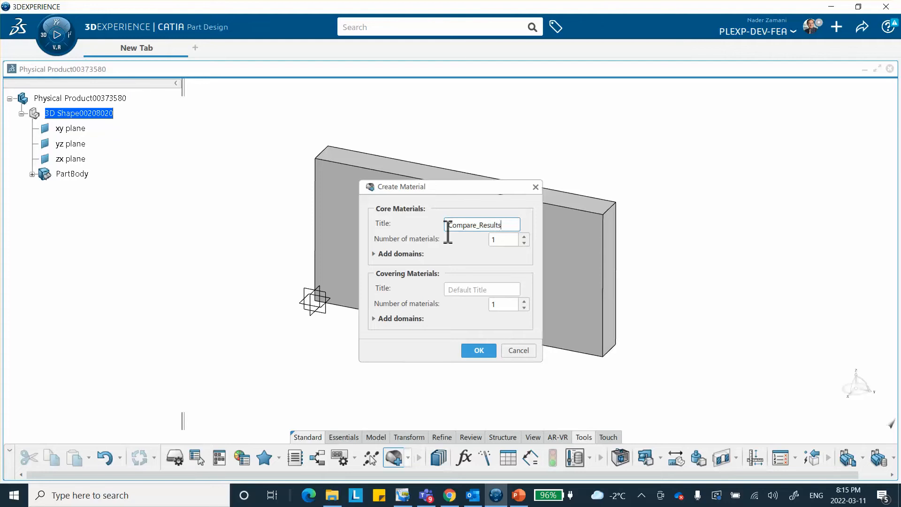
pyautogui.write('o')
pyautogui.click(373, 253)
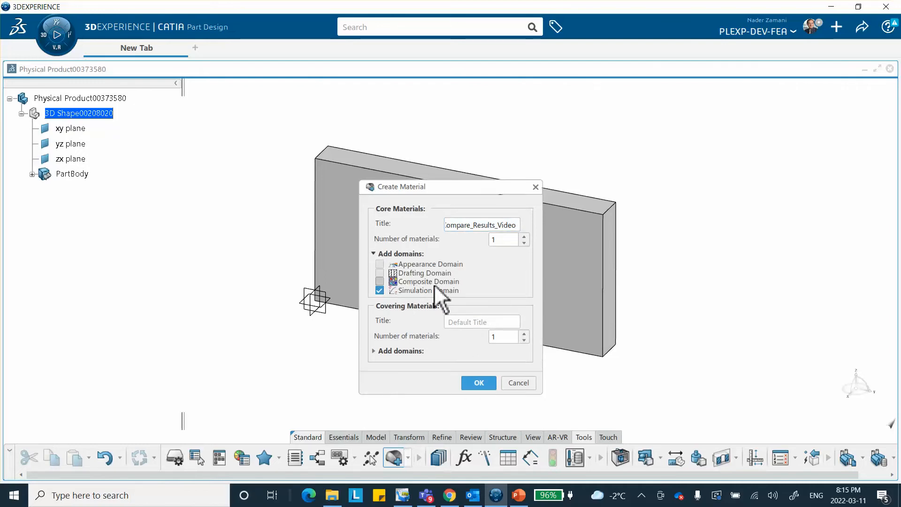
pyautogui.click(477, 382)
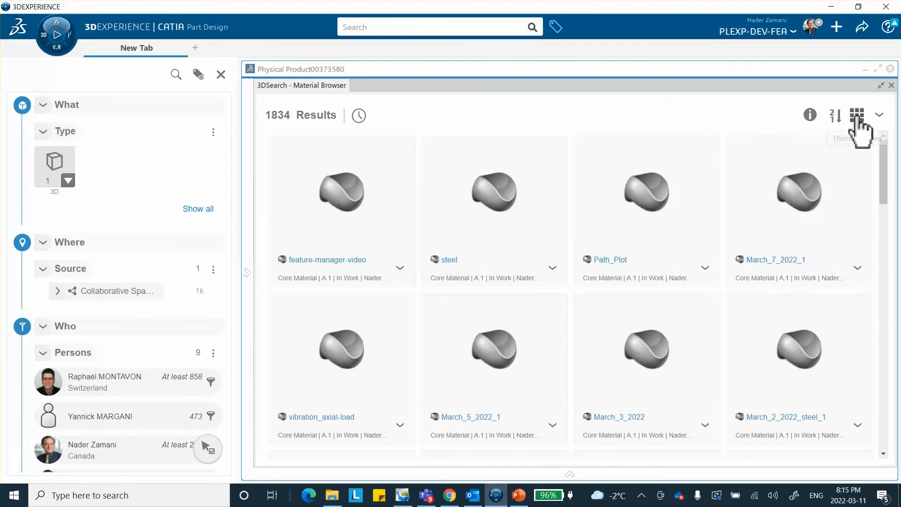
# - Sort the materials by modification date, newest first, and apply Compare_Results_Video to the physical product
pyautogui.click(838, 115)
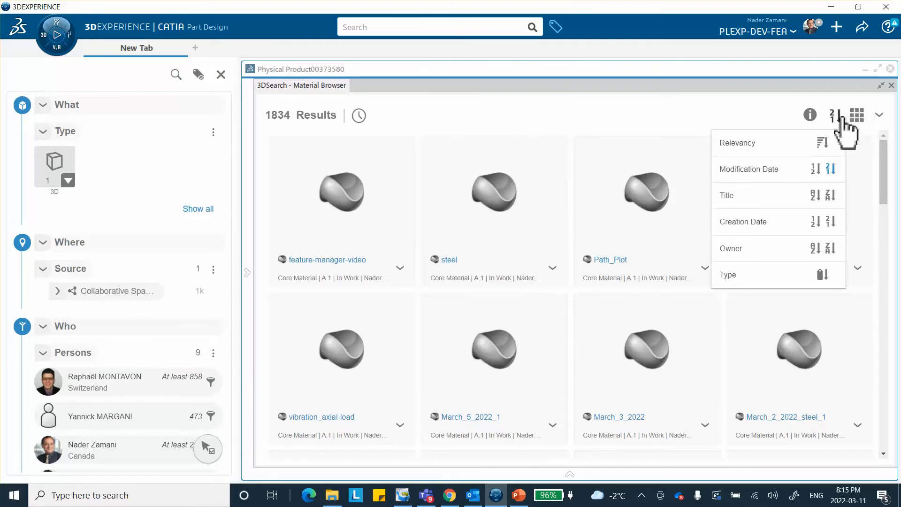
pyautogui.click(830, 169)
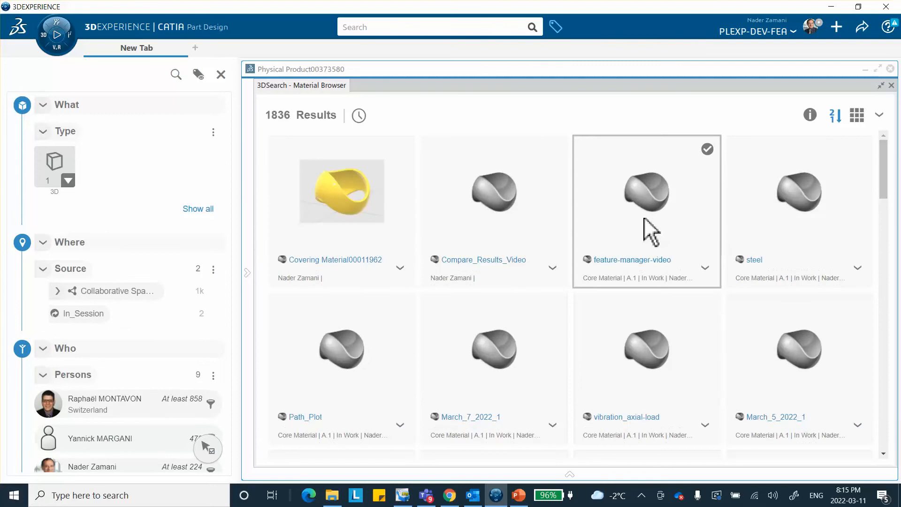
pyautogui.rightClick(501, 210)
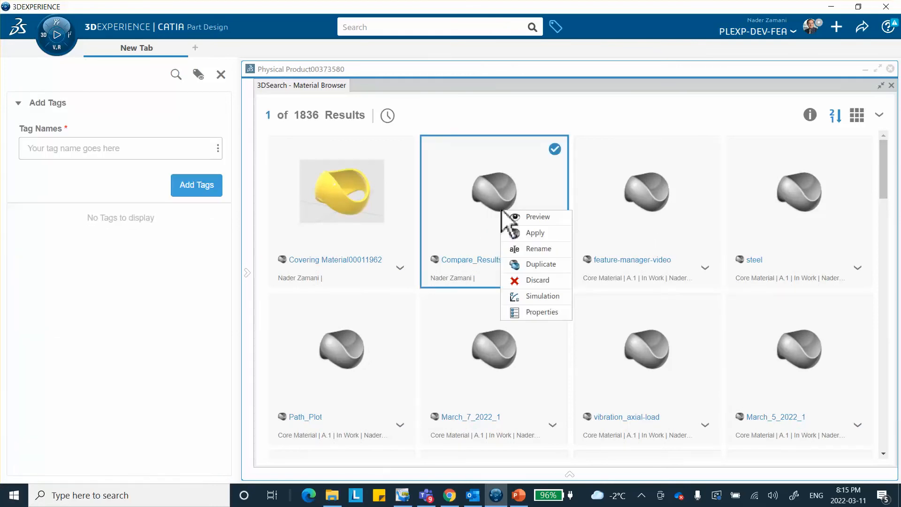
pyautogui.click(535, 234)
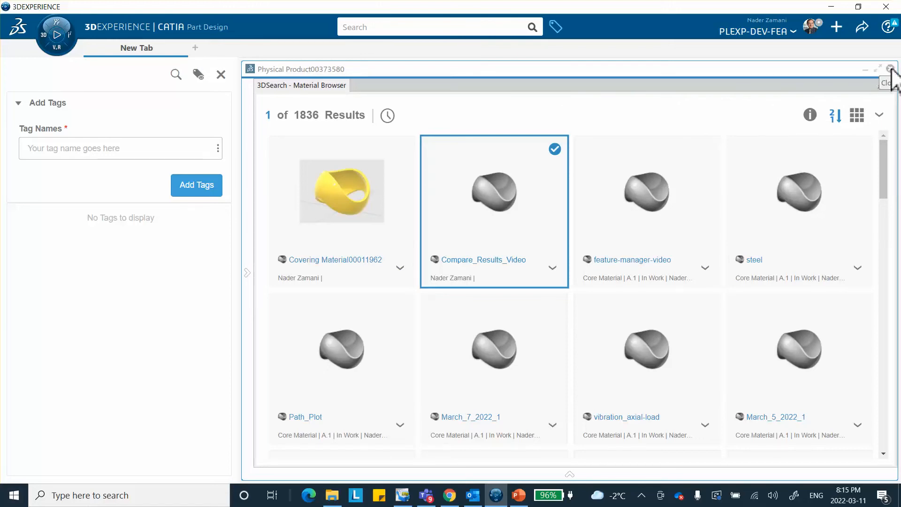
pyautogui.click(891, 86)
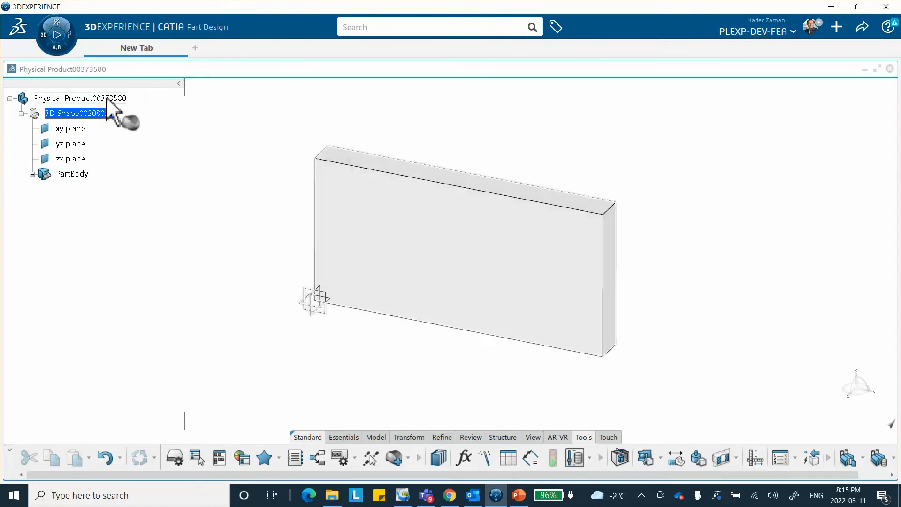
pyautogui.click(115, 114)
pyautogui.click(260, 115)
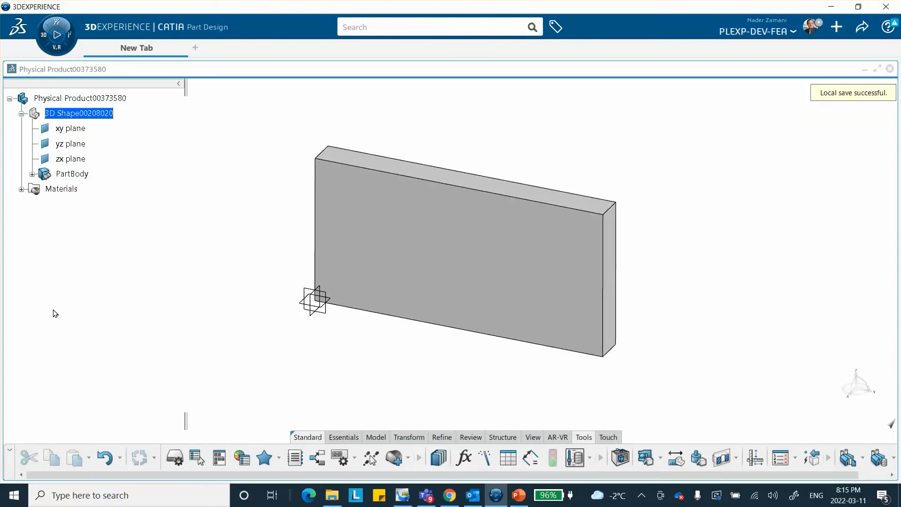
# - Open the simulation domain of Compare_Results_Video and enable the Elastic option under Structures, Abaqus Multiphysics, Mechanical, Elasticity
pyautogui.click(22, 190)
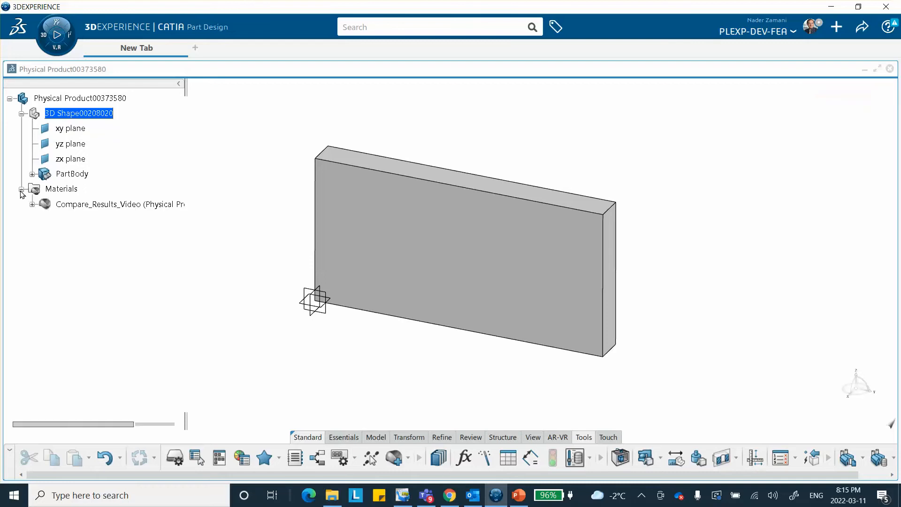
pyautogui.click(32, 204)
pyautogui.doubleClick(101, 219)
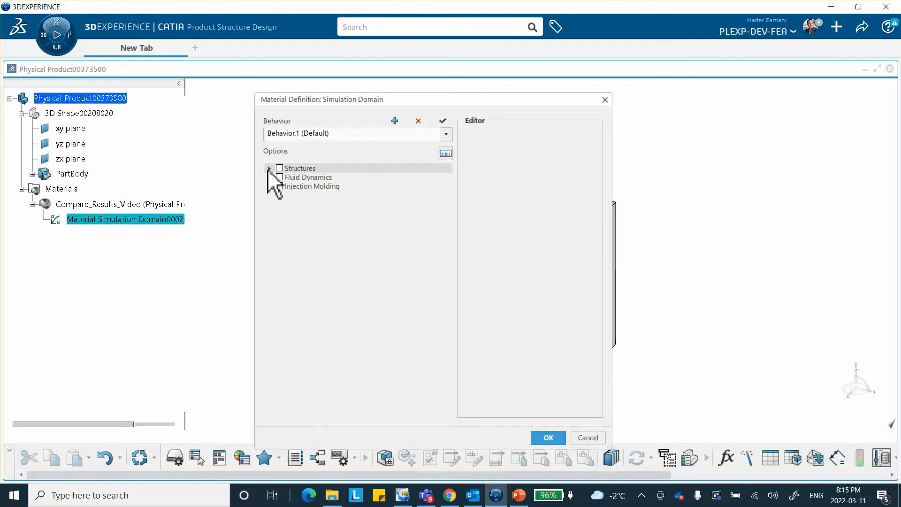
pyautogui.click(269, 168)
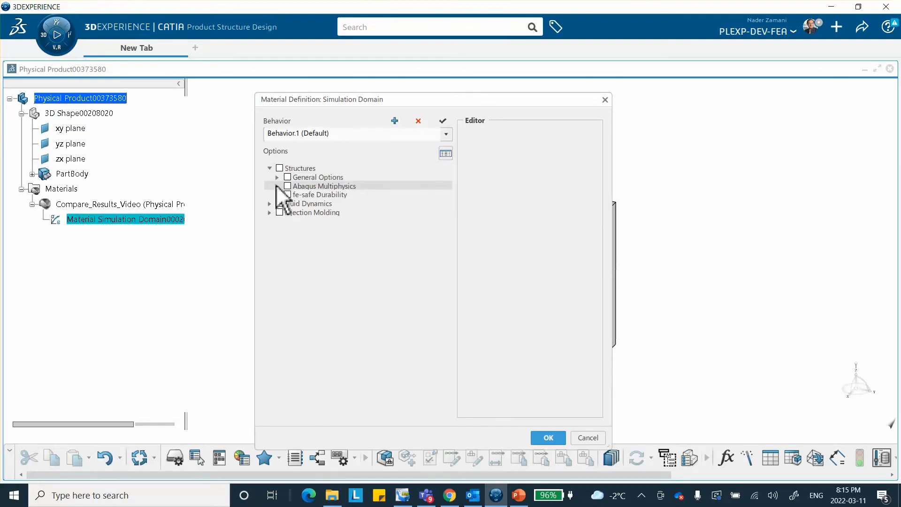
pyautogui.click(277, 186)
pyautogui.click(285, 194)
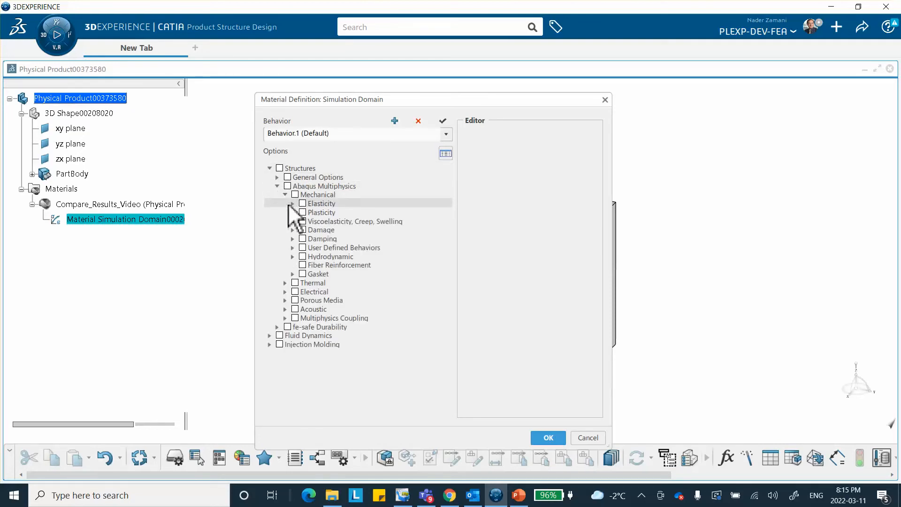
pyautogui.click(292, 203)
pyautogui.click(310, 213)
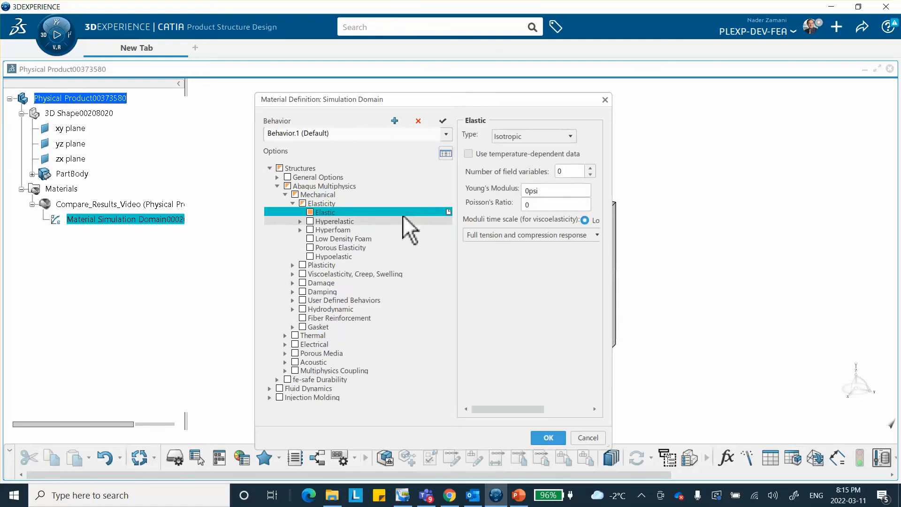
# - Set the isotropic Young's modulus to 30000000 psi and Poisson's ratio to 0.3, and accept the material definition
pyautogui.click(545, 191)
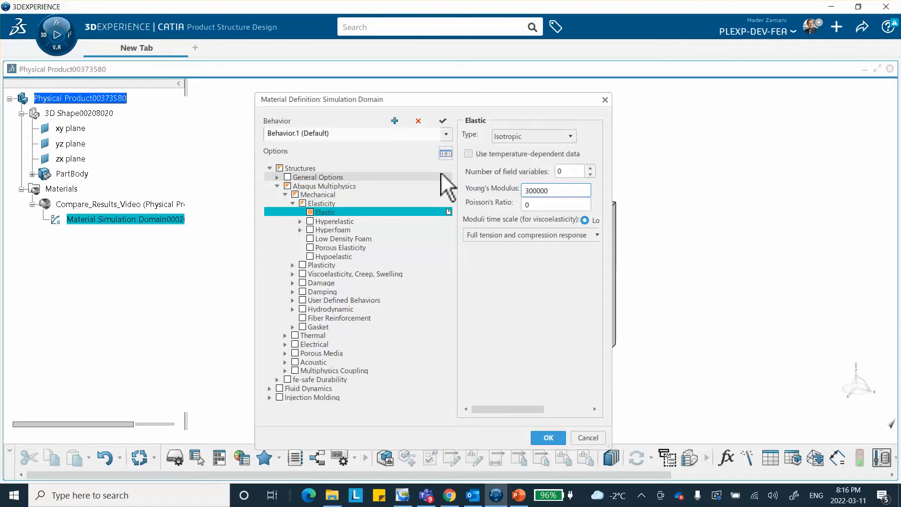
pyautogui.write('30000000')
pyautogui.click(535, 204)
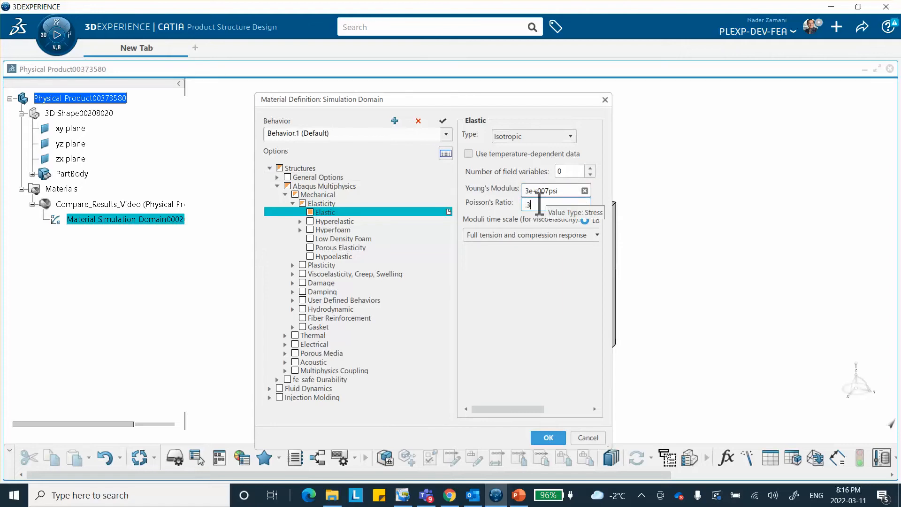
pyautogui.write('.3')
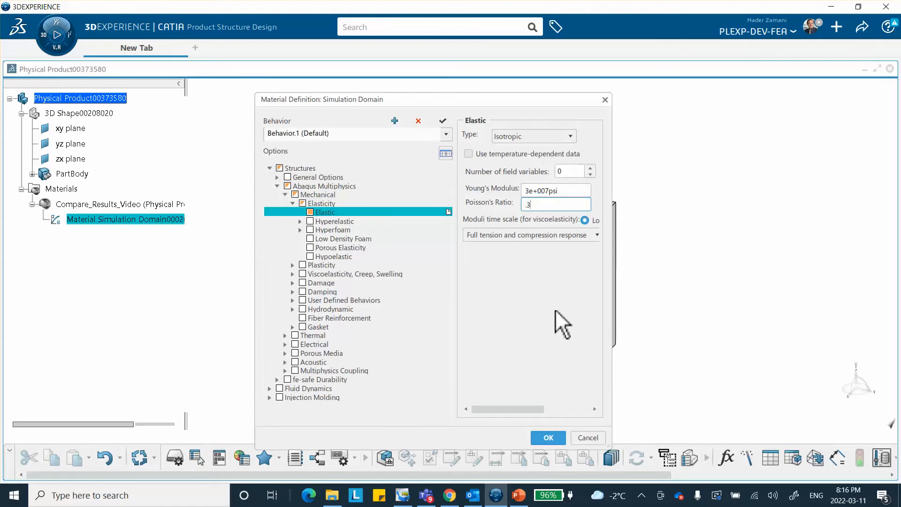
pyautogui.click(548, 438)
pyautogui.click(322, 340)
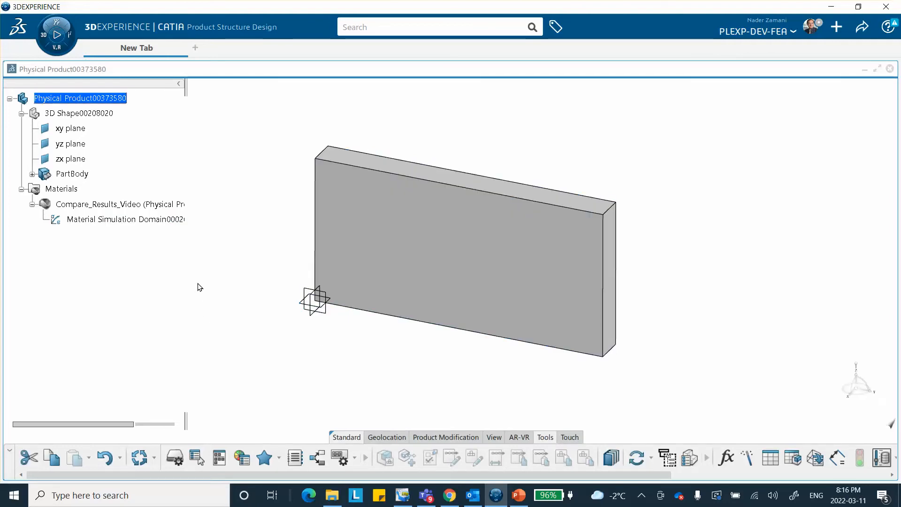
# - Create a standard automated finite element model with a Sweep 3D mesh, 0.25 in size and 4 layers, and save it
pyautogui.moveTo(228, 262)
pyautogui.mouseDown(button='middle')
pyautogui.moveTo(217, 276)
pyautogui.moveTo(211, 257)
pyautogui.mouseUp(button='middle')
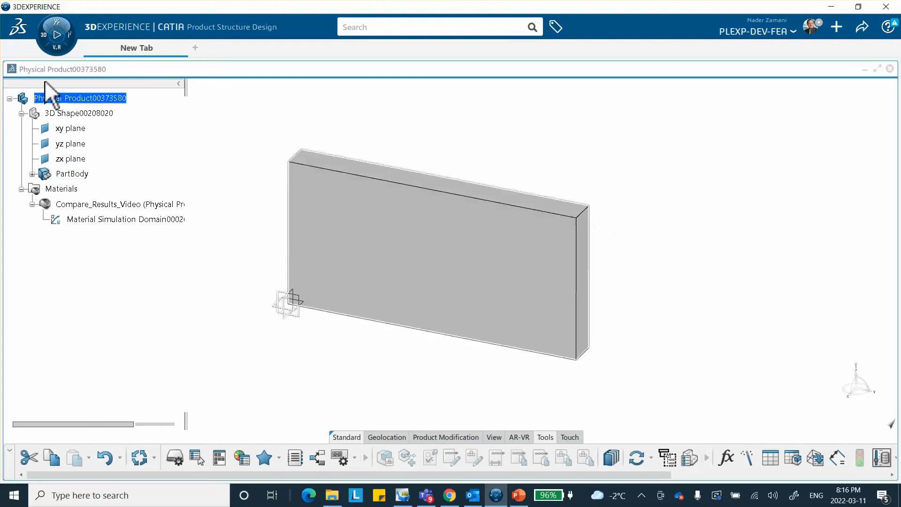
pyautogui.click(49, 36)
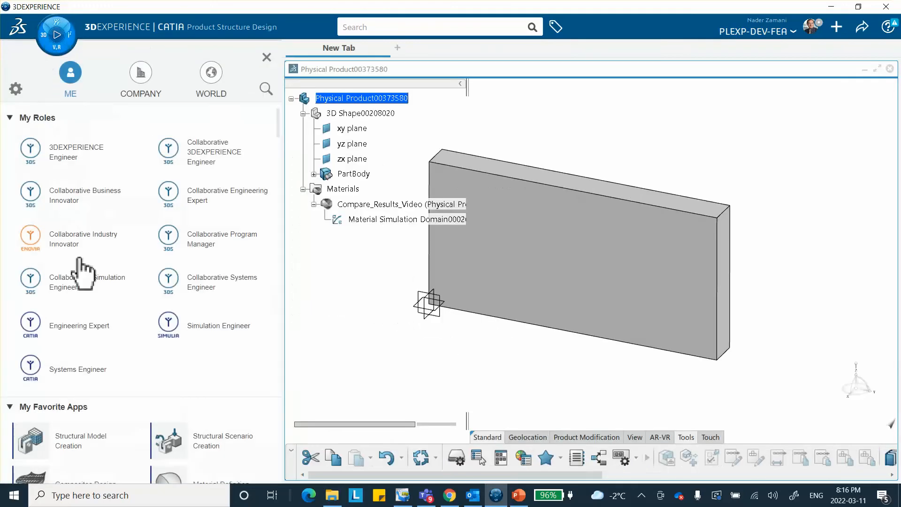
pyautogui.scroll(-2, 70, 401)
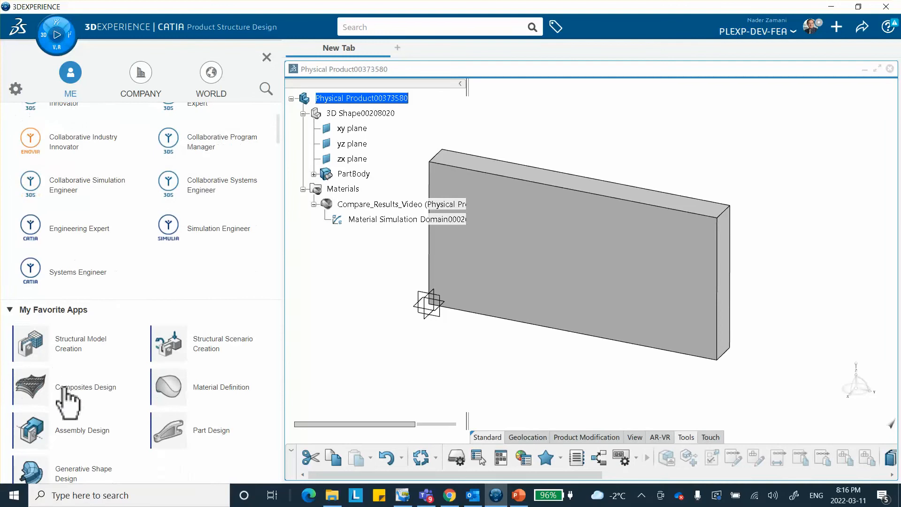
pyautogui.click(74, 348)
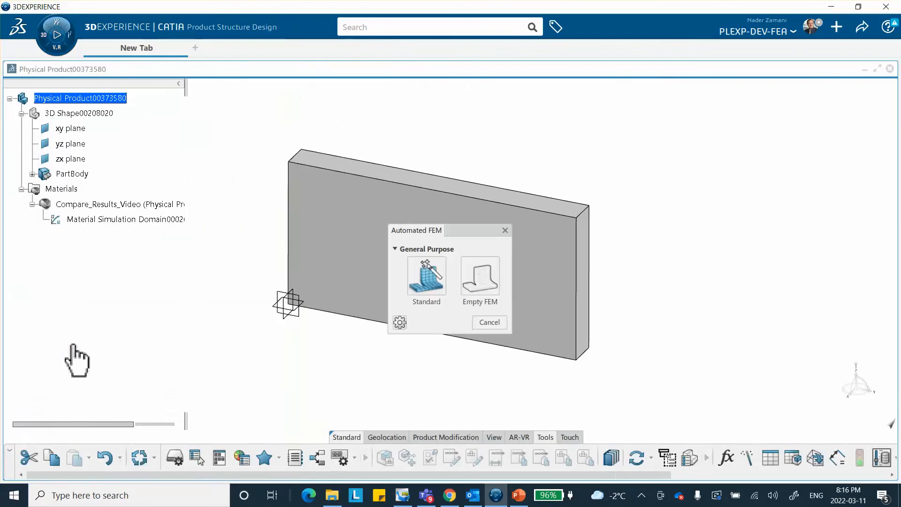
pyautogui.click(427, 282)
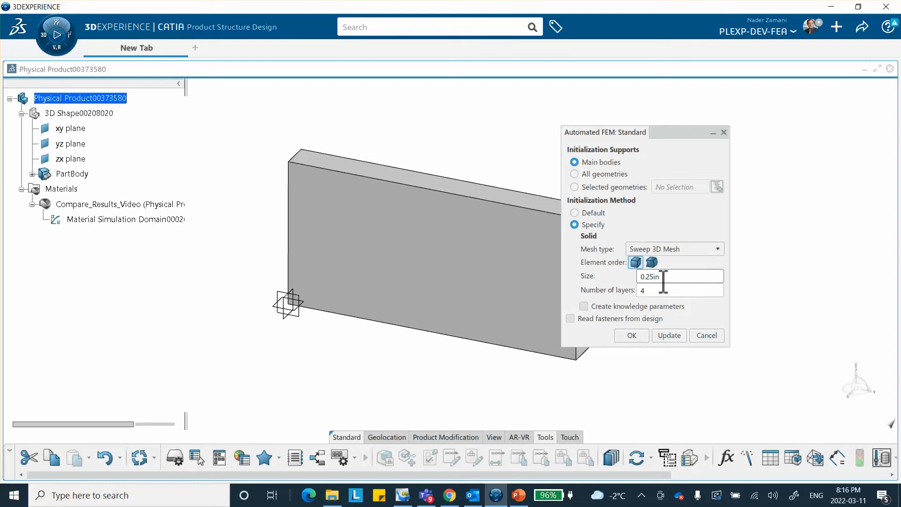
pyautogui.click(657, 291)
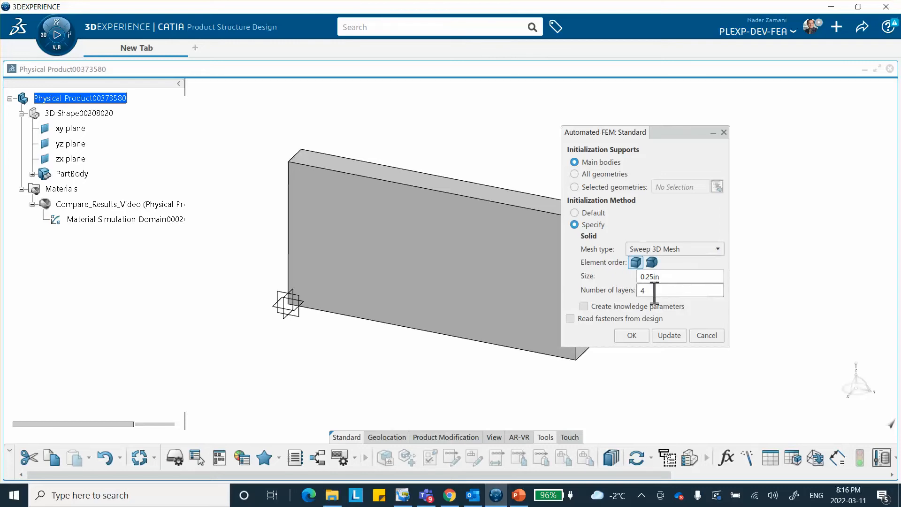
pyautogui.click(668, 335)
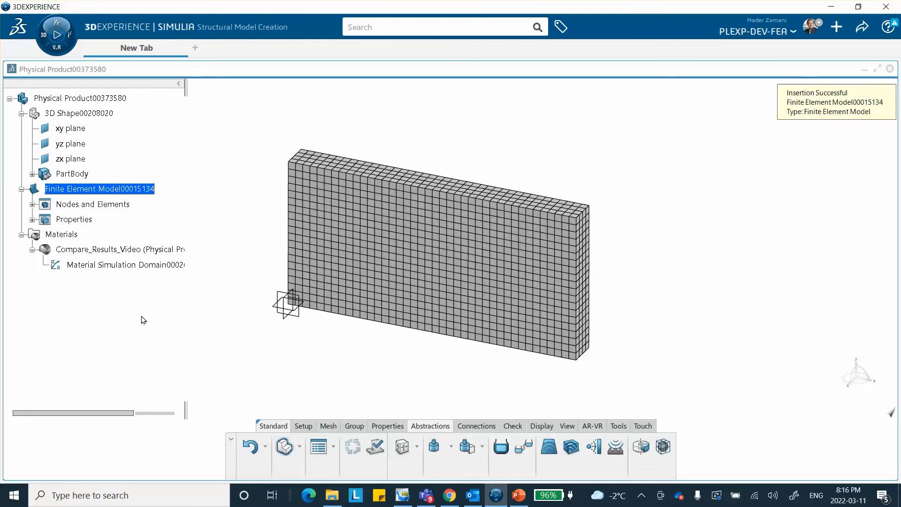
pyautogui.click(862, 27)
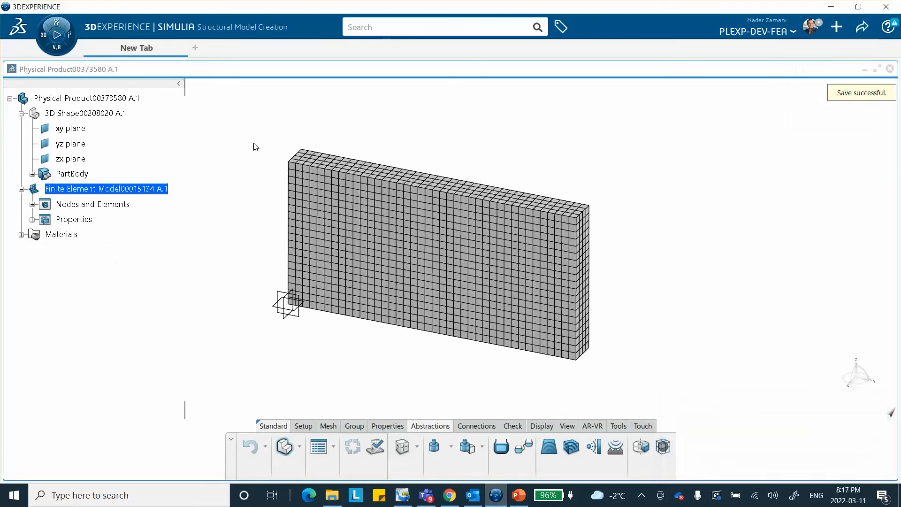
# - Create a structural simulation scenario that uses the block's existing finite element model, and show the model tree
pyautogui.click(59, 40)
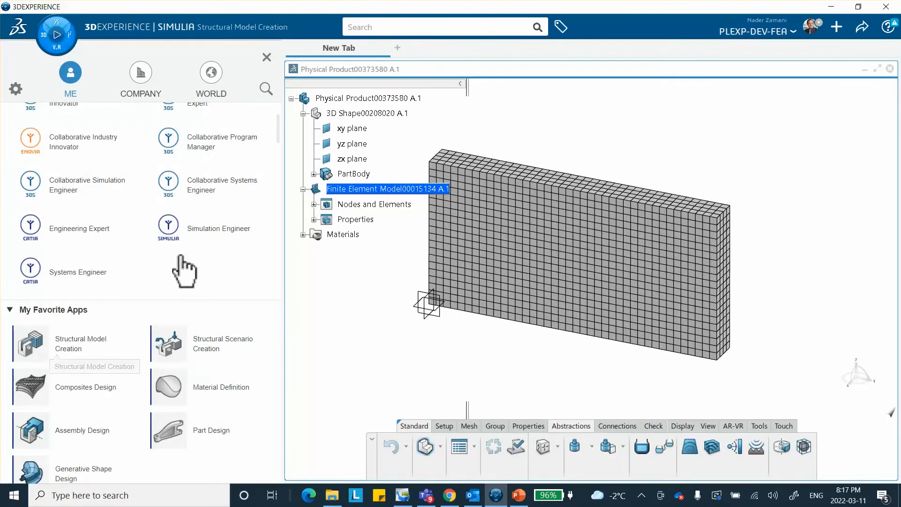
pyautogui.click(194, 351)
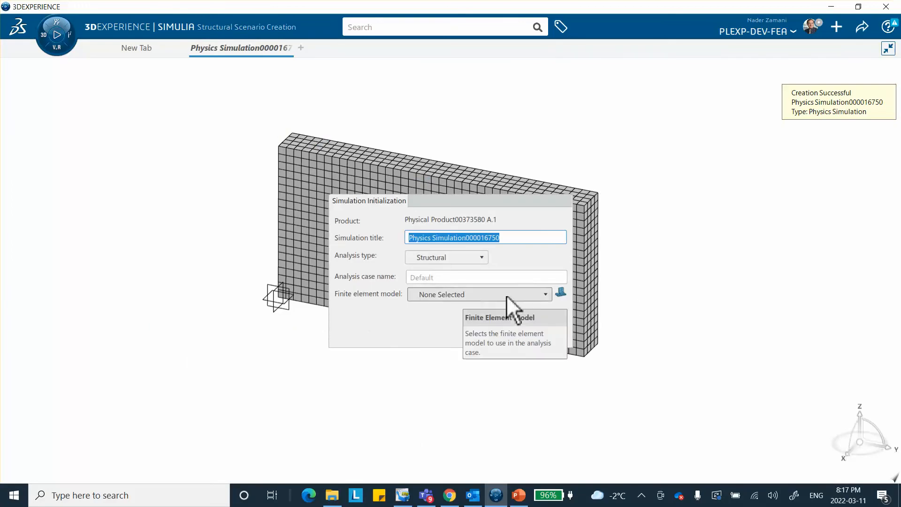
pyautogui.click(508, 293)
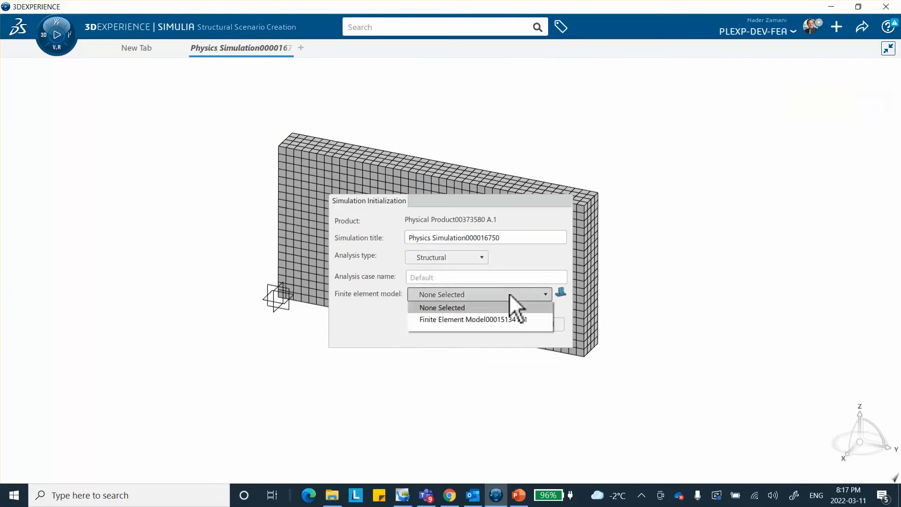
pyautogui.click(447, 319)
pyautogui.click(498, 324)
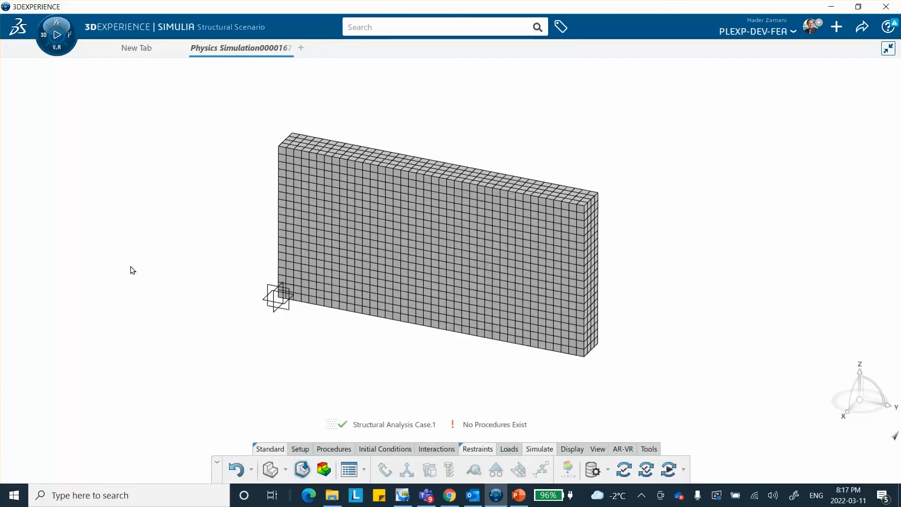
pyautogui.press('F3')
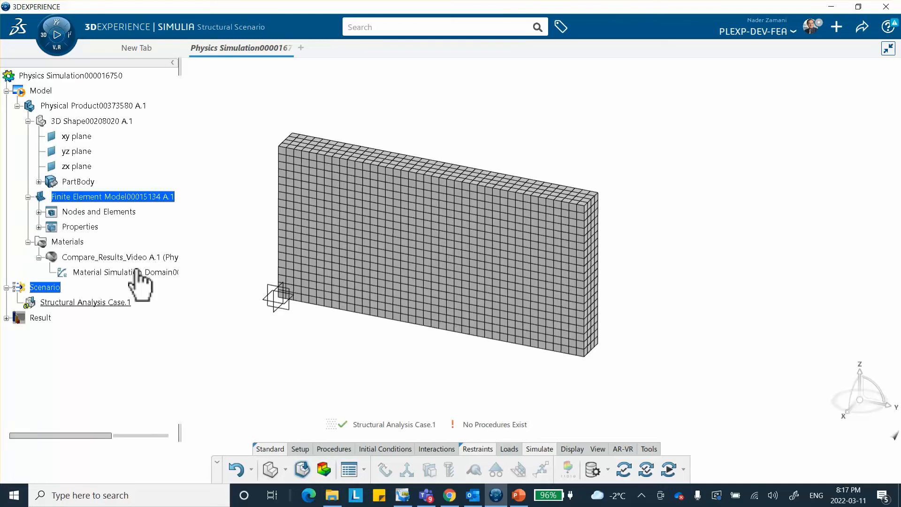
pyautogui.press('F3')
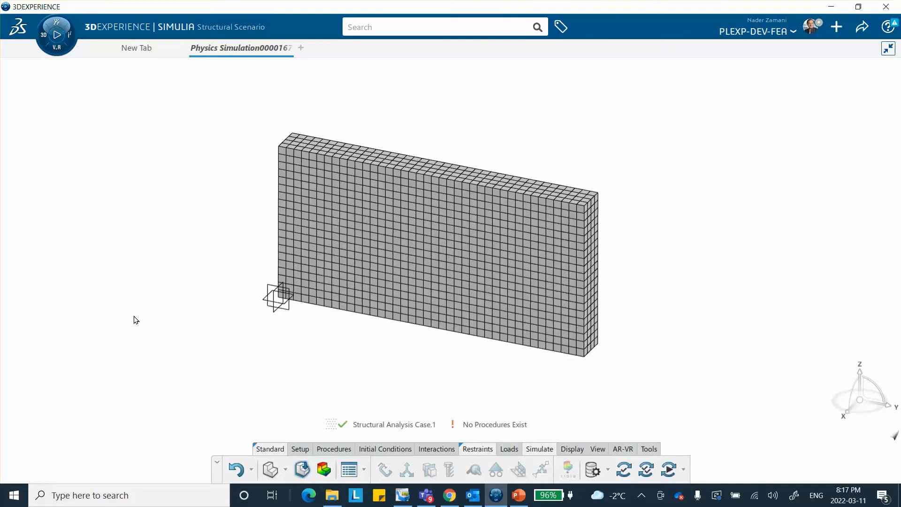
pyautogui.press('F3')
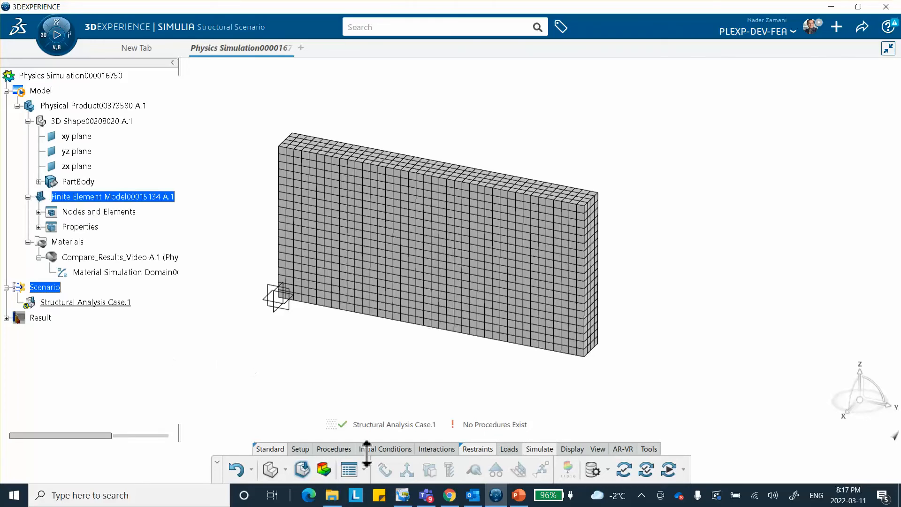
# - Add a static step with a 1 s step time, looking at its geometric nonlinearity option before accepting it
pyautogui.click(334, 449)
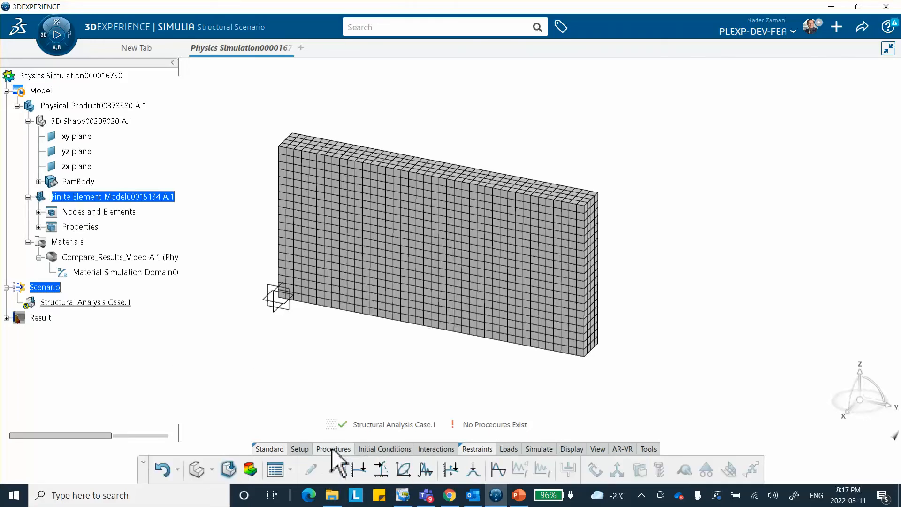
pyautogui.click(361, 471)
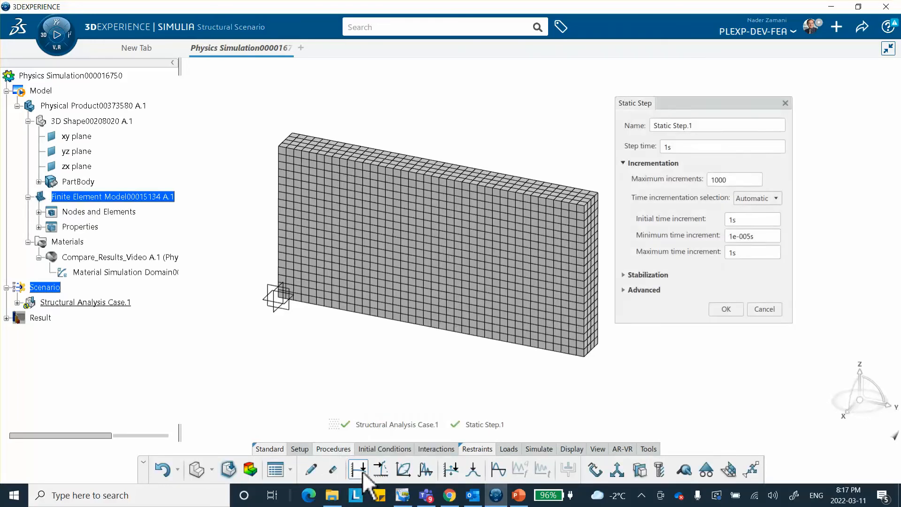
pyautogui.click(626, 289)
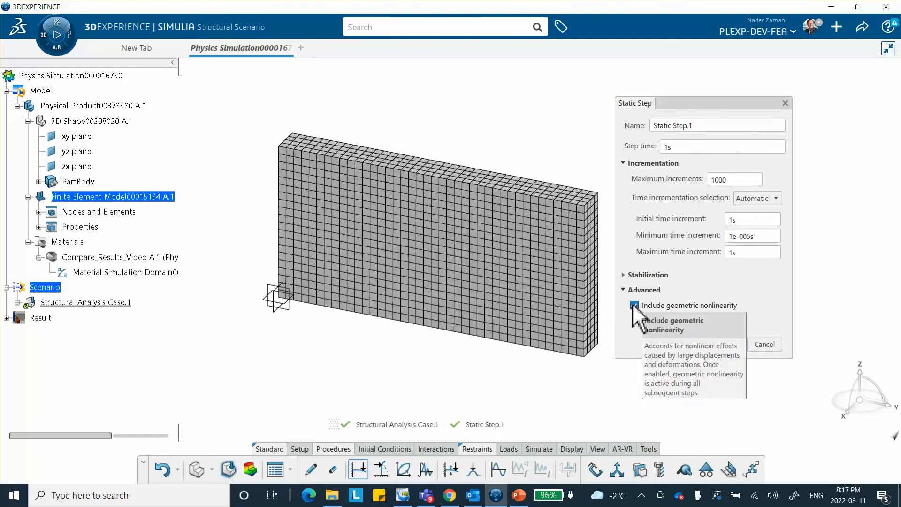
pyautogui.click(726, 345)
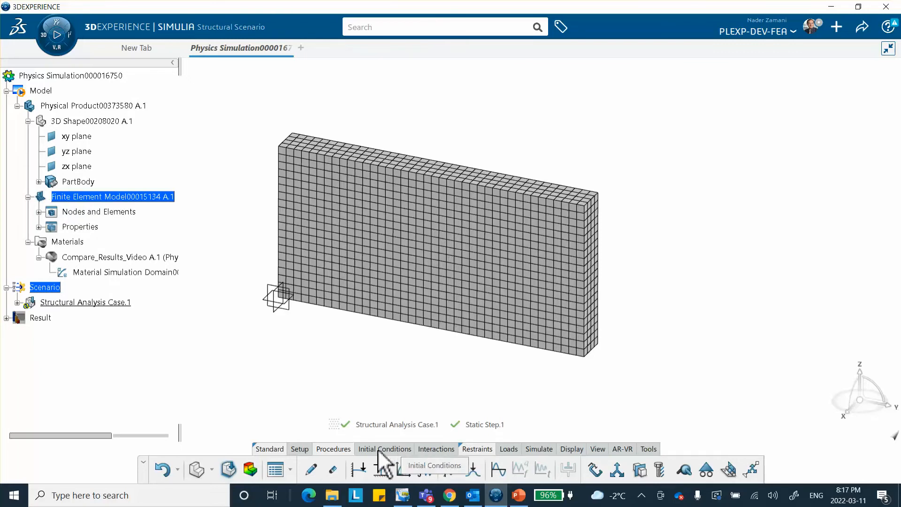
# - Clamp the narrow end face of the block at the origin
pyautogui.click(594, 469)
pyautogui.moveTo(321, 333); pyautogui.dragTo(367, 266, button='middle')
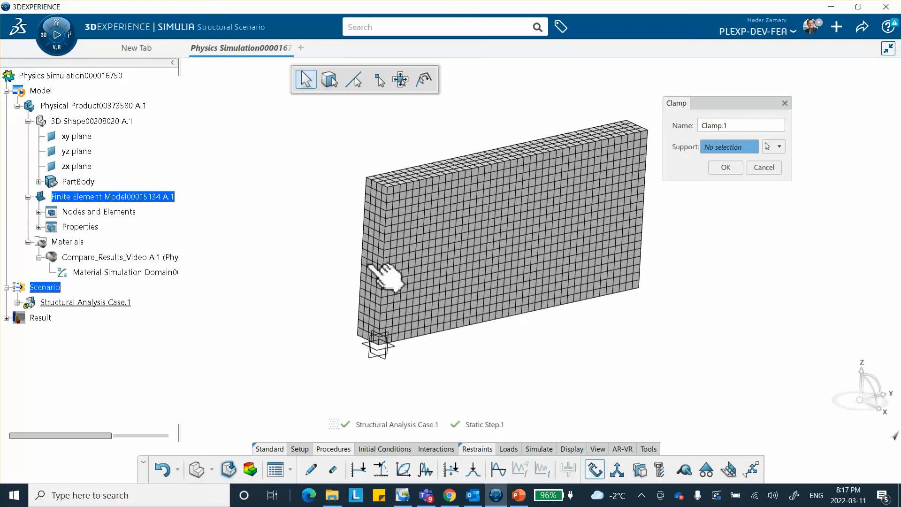
pyautogui.click(375, 262)
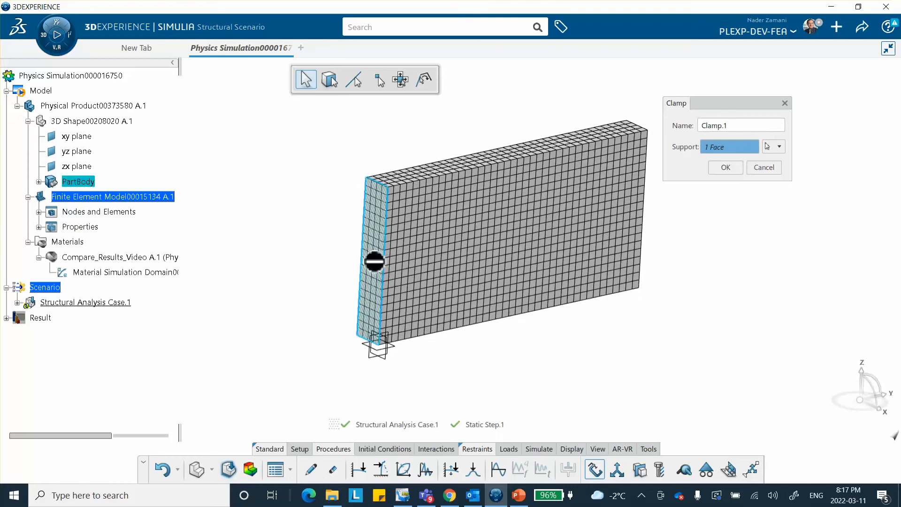
pyautogui.click(725, 168)
# - Apply a pressure load of 100 Pa to the long upper face of the block
pyautogui.moveTo(684, 231); pyautogui.dragTo(474, 328, button='middle')
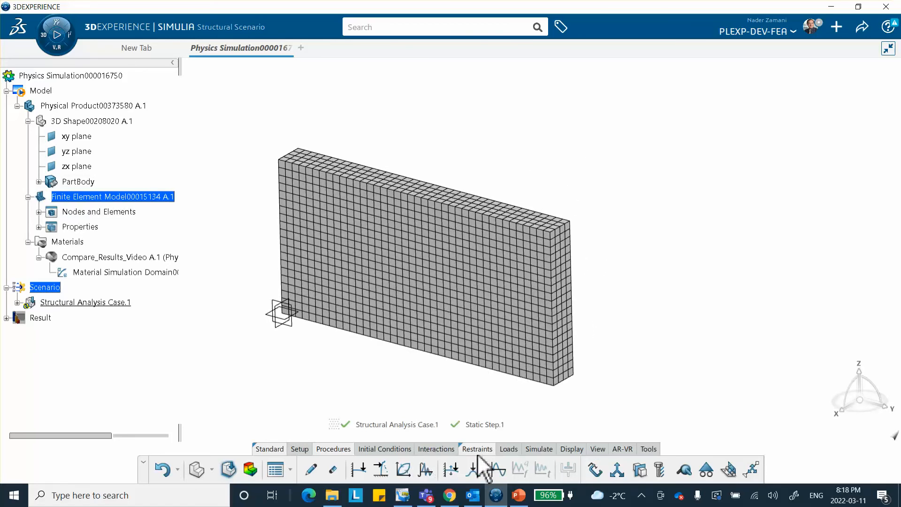
pyautogui.click(508, 448)
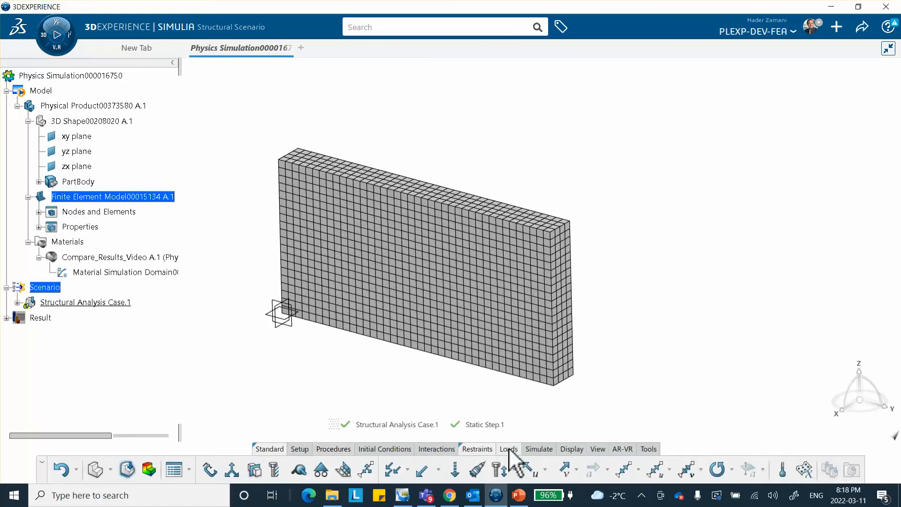
pyautogui.click(393, 469)
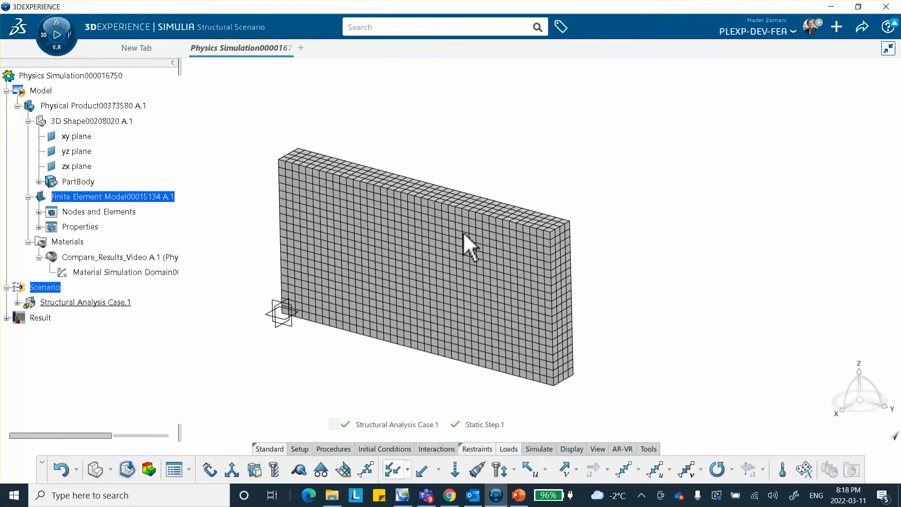
pyautogui.click(454, 201)
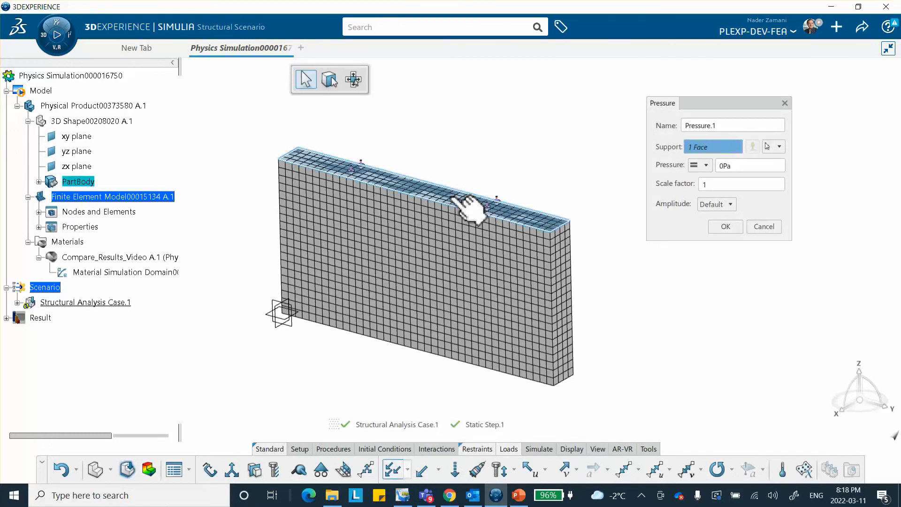
pyautogui.click(746, 167)
pyautogui.write('100')
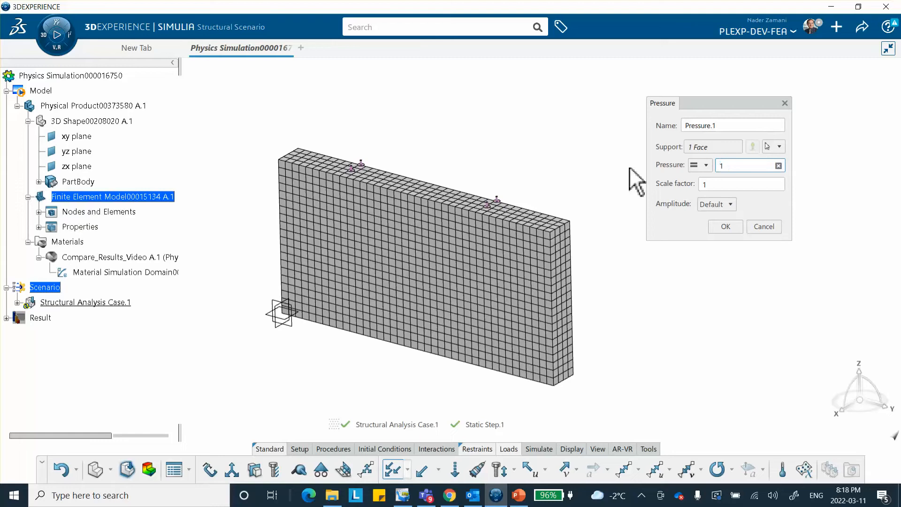
pyautogui.click(726, 227)
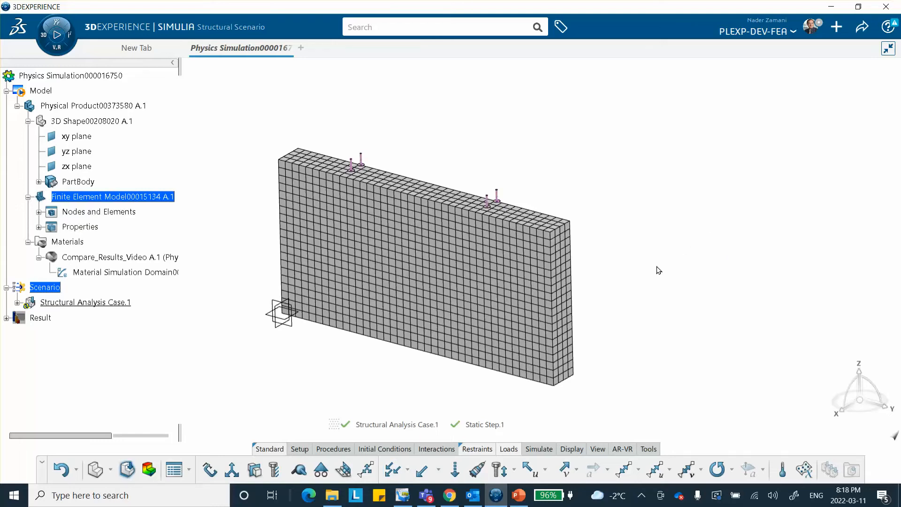
# - Save the simulation and run the structural analysis case in Local interactive mode with 4 cores
pyautogui.click(861, 26)
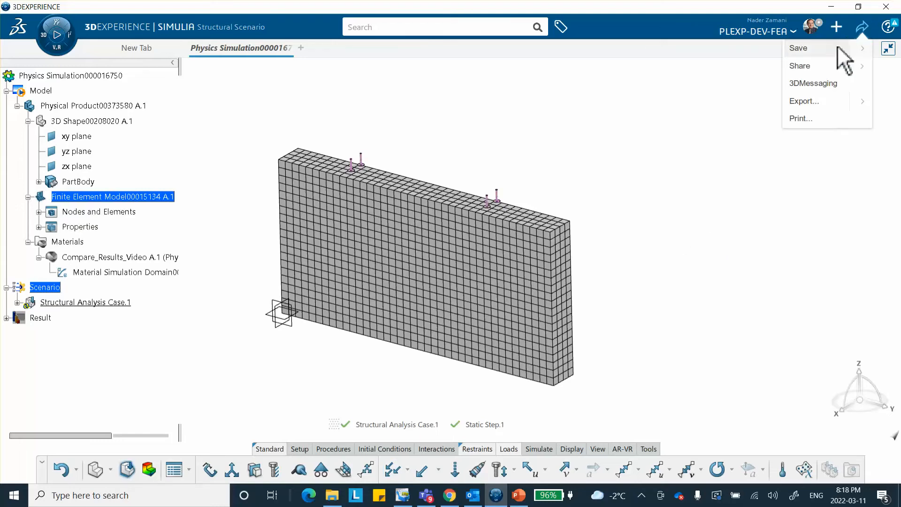
pyautogui.click(813, 49)
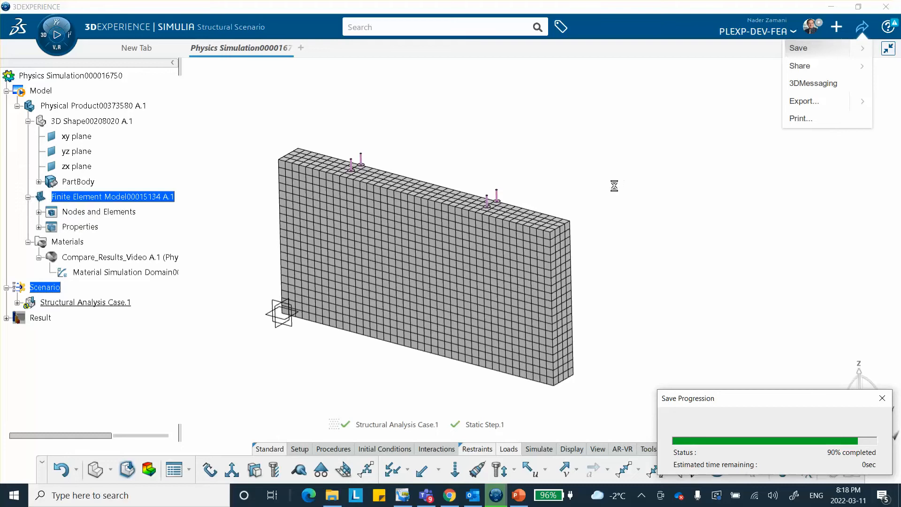
pyautogui.click(540, 449)
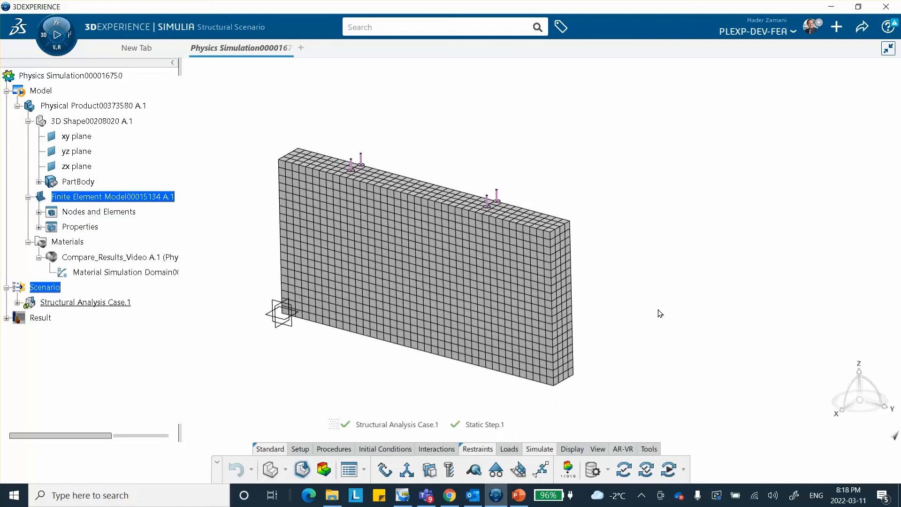
pyautogui.click(669, 469)
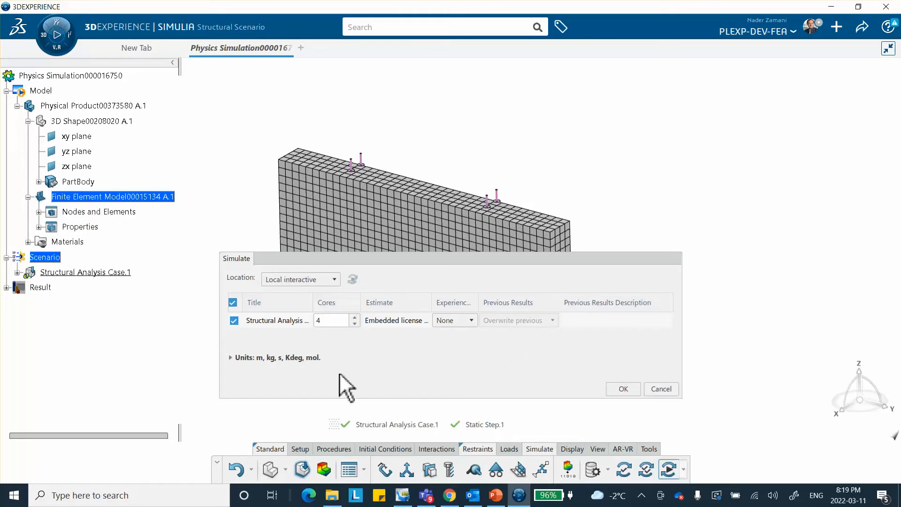
pyautogui.click(621, 388)
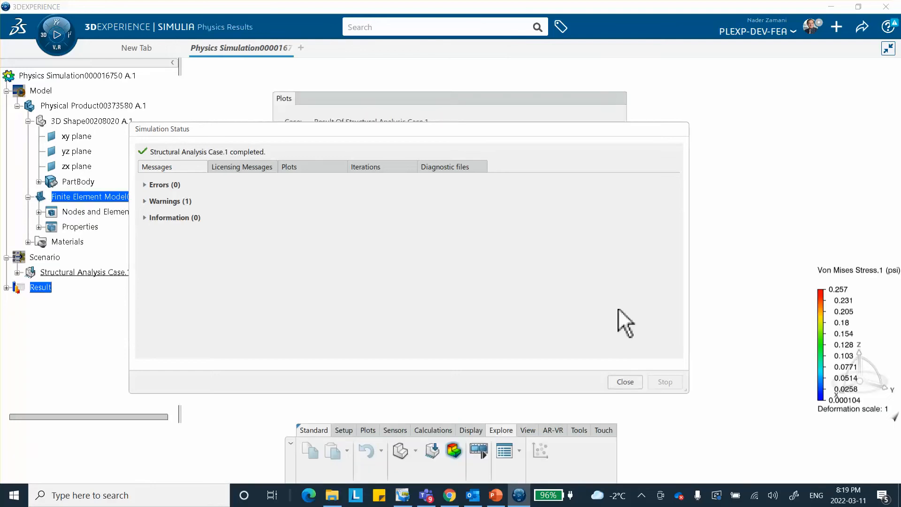
# - Dismiss the simulation status, collapse the plot settings and examine the von Mises stress distribution on the block
pyautogui.click(625, 382)
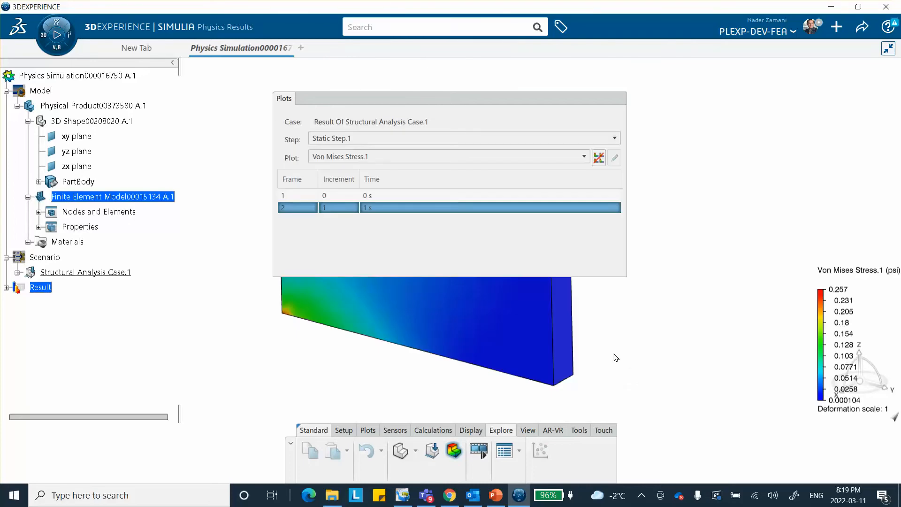
pyautogui.click(452, 97)
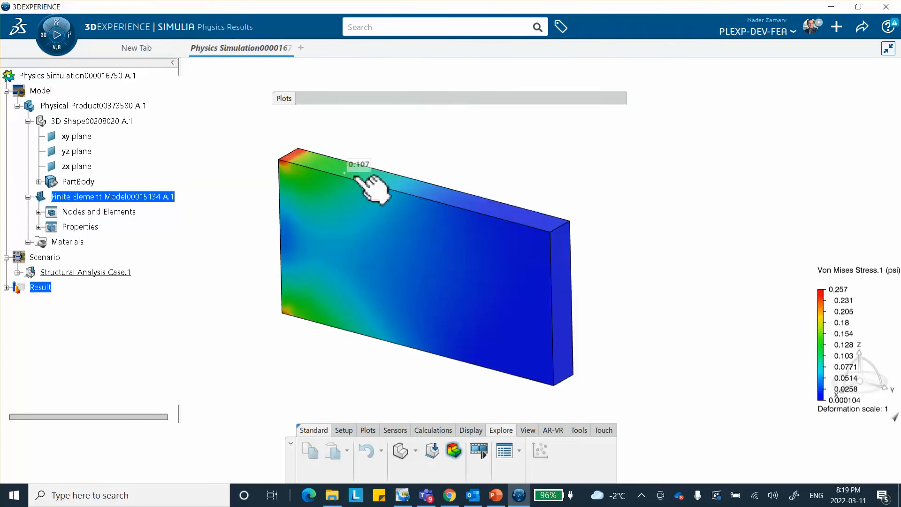
pyautogui.moveTo(679, 335); pyautogui.dragTo(675, 355, button='middle')
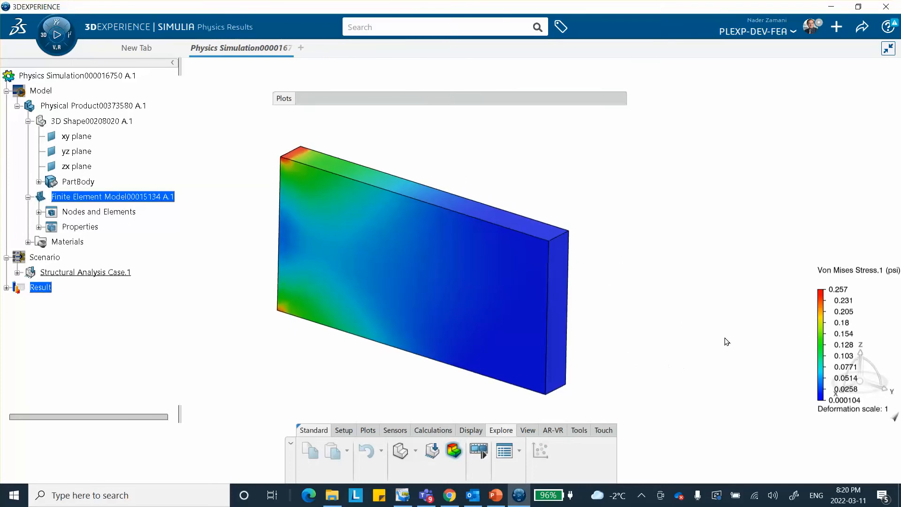
# - Move the von Mises stress legend closer to the block
pyautogui.moveTo(815, 329); pyautogui.dragTo(653, 306)
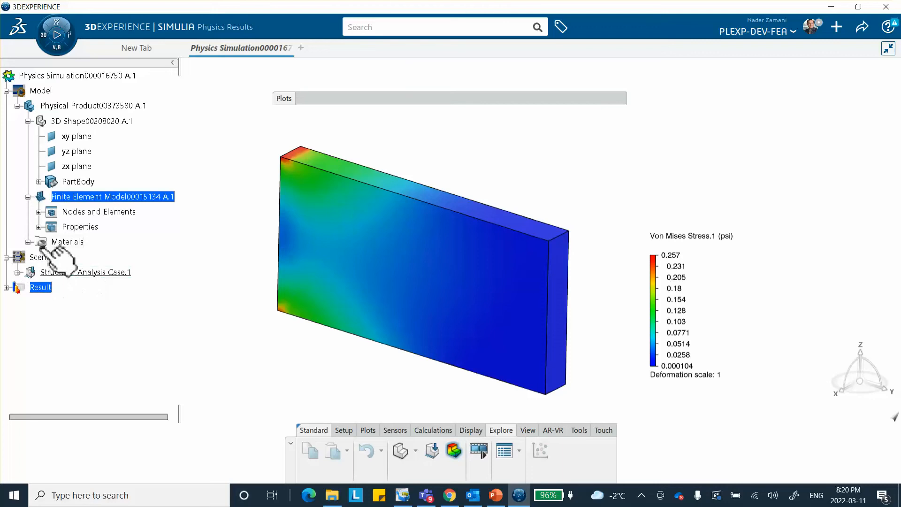
# - Open the simulation domain of the Compare_Results_Video material and check its elastic properties, Young's modulus and Poisson's ratio
pyautogui.click(29, 243)
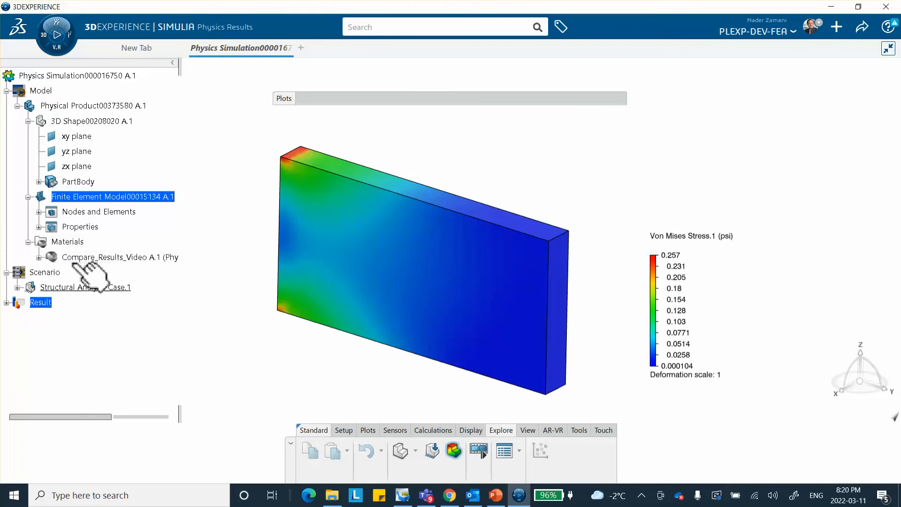
pyautogui.click(39, 257)
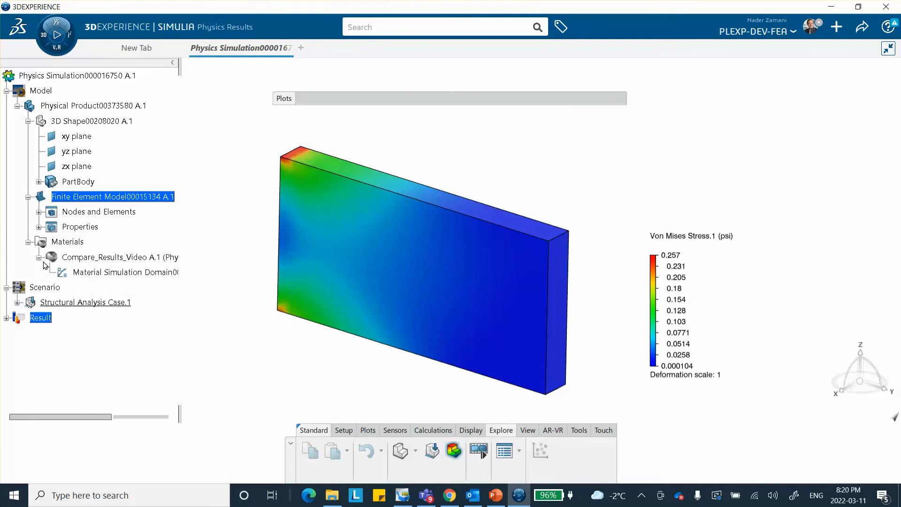
pyautogui.click(93, 272)
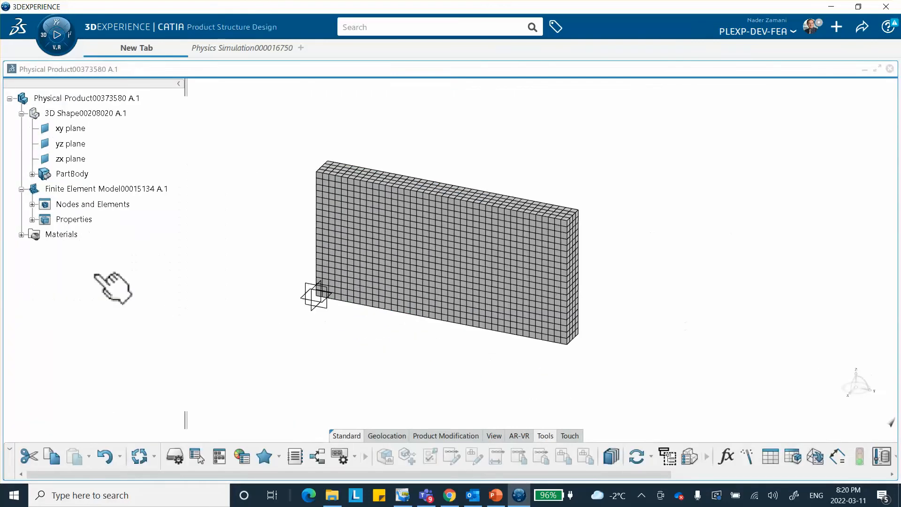
pyautogui.click(21, 235)
pyautogui.click(33, 250)
pyautogui.doubleClick(77, 265)
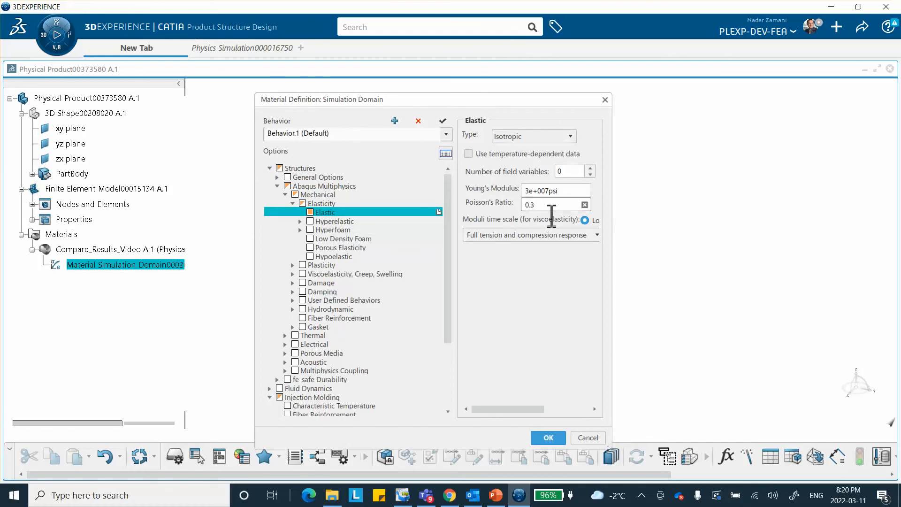
pyautogui.click(552, 436)
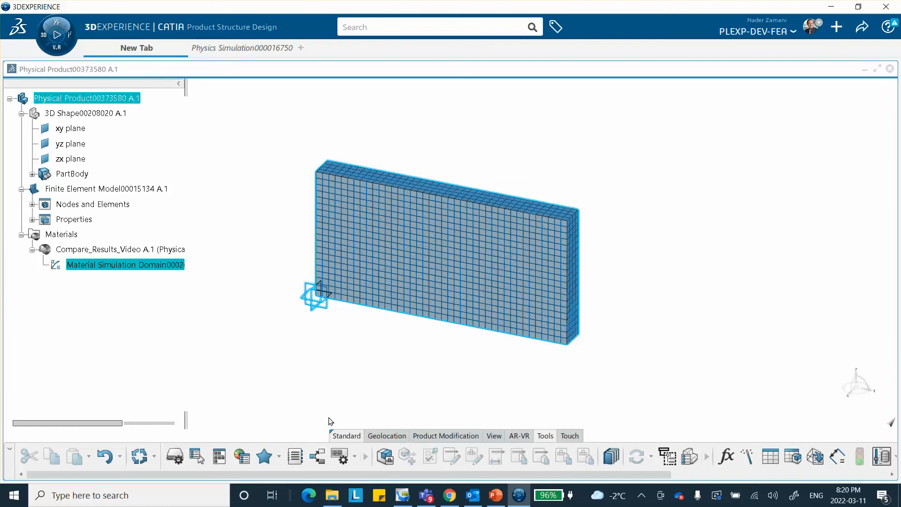
# - Return to the physics simulation and set the pressure load on the block's upper face to 100 psi
pyautogui.click(222, 50)
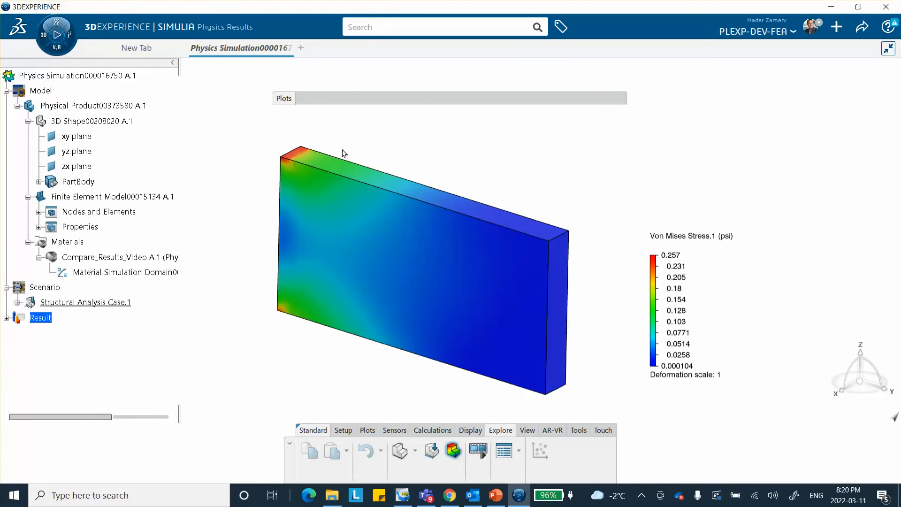
pyautogui.moveTo(537, 233)
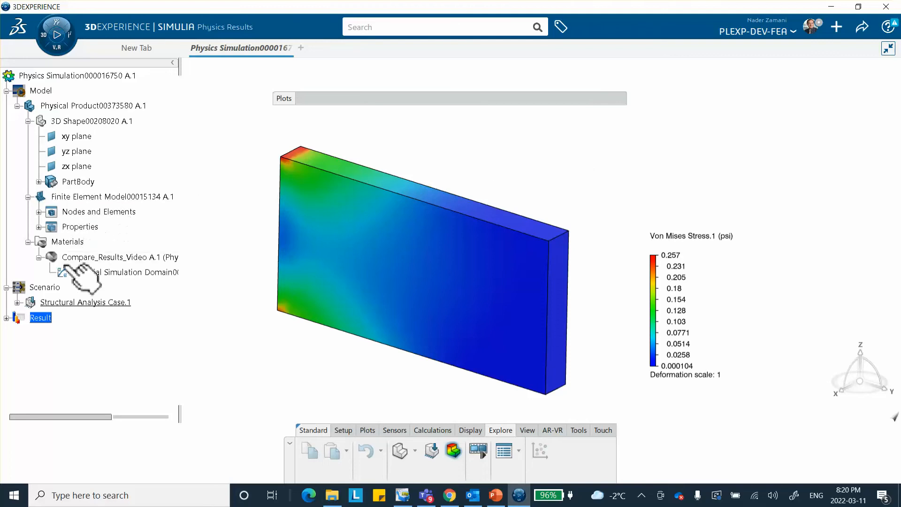
pyautogui.click(18, 303)
pyautogui.click(28, 332)
pyautogui.click(85, 348)
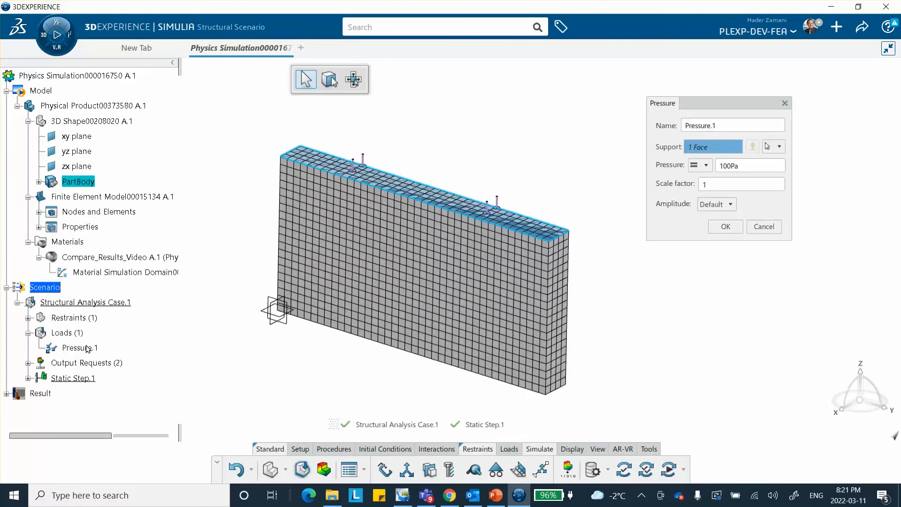
pyautogui.click(744, 165)
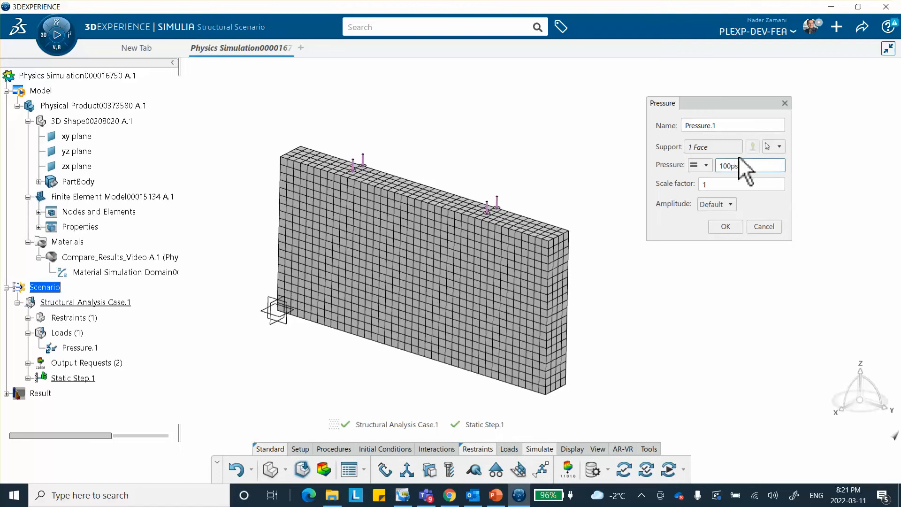
pyautogui.click(729, 227)
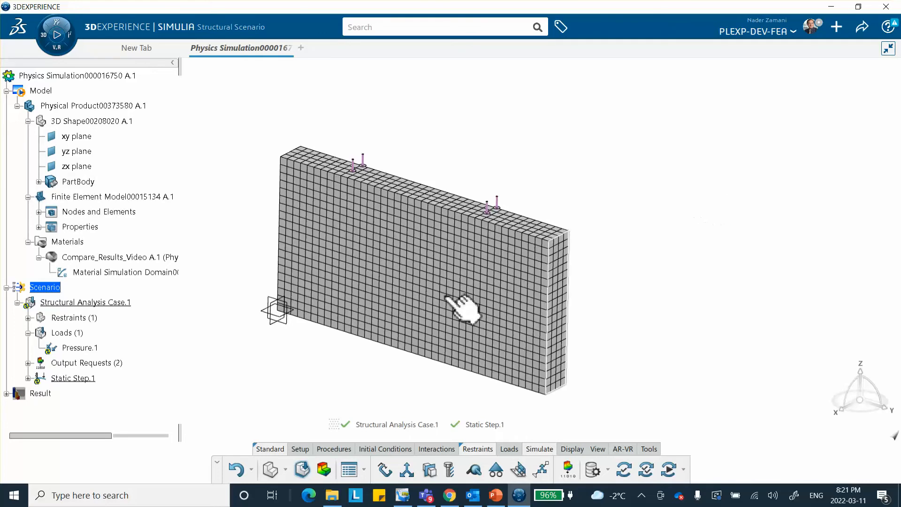
# - Rerun the structural analysis case in Local interactive mode with 4 cores, overwriting previous results, and show the von Mises stress plot unobstructed
pyautogui.click(668, 469)
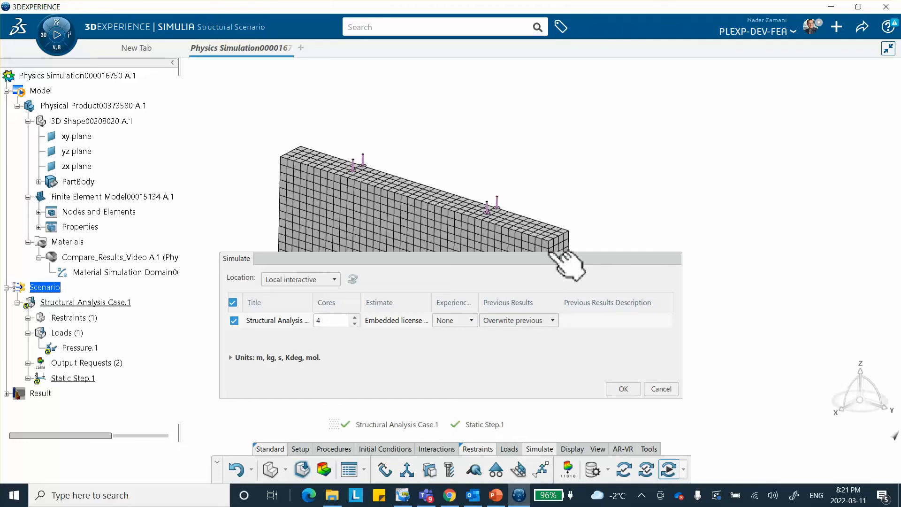
pyautogui.click(622, 388)
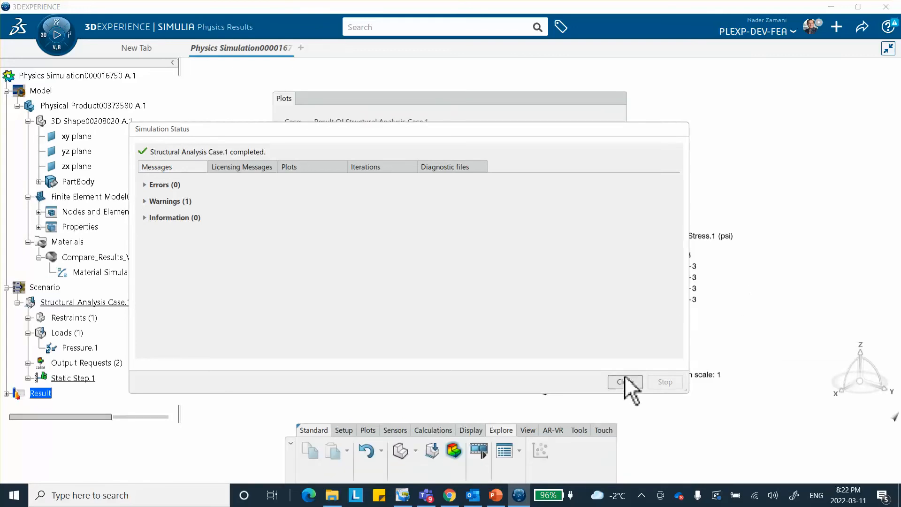
pyautogui.click(624, 382)
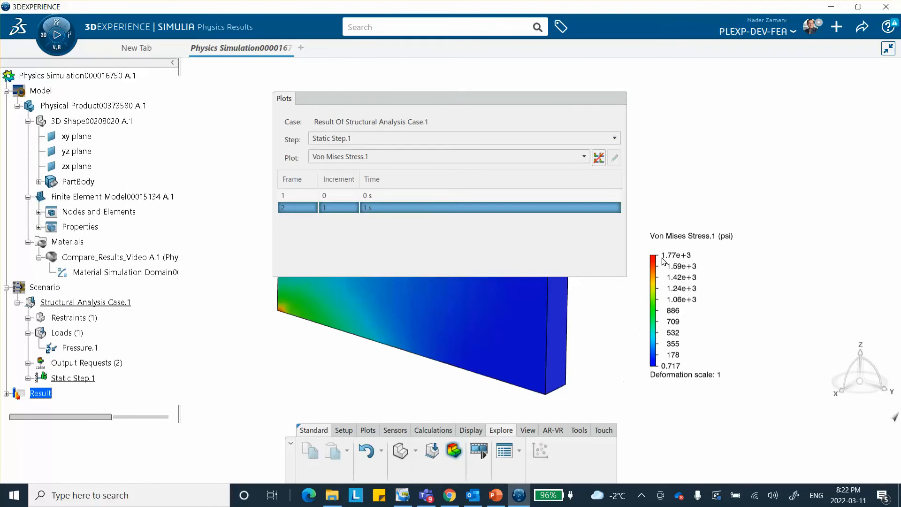
pyautogui.click(502, 105)
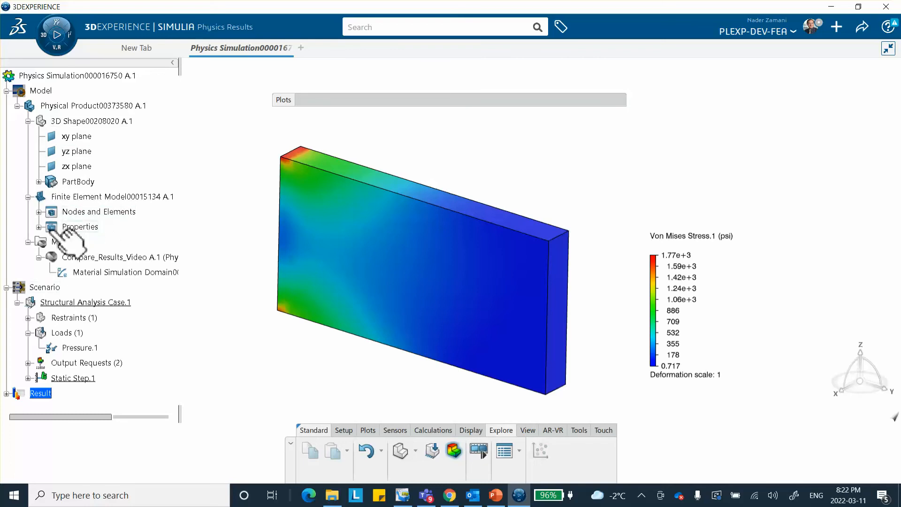
# - Open the block's pad geometry in Part Design and fillet the two short edges at its free end with a 1 in radius
pyautogui.click(38, 181)
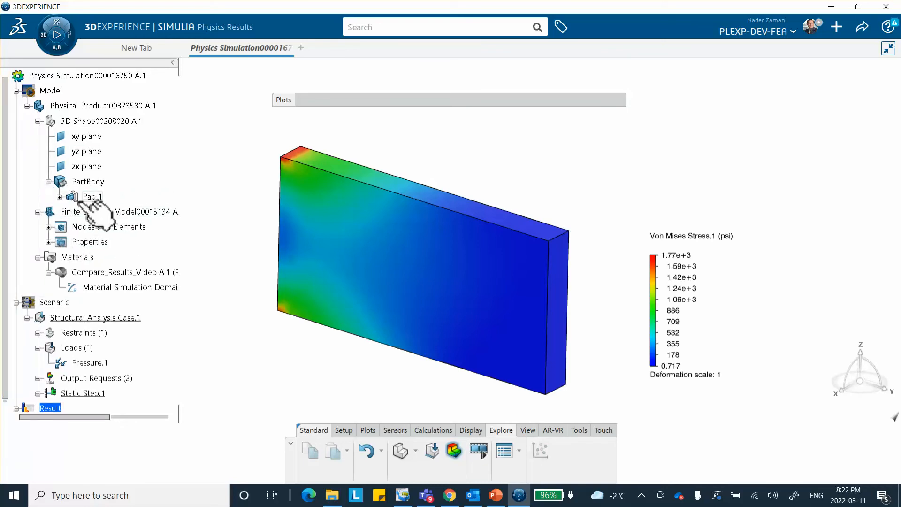
pyautogui.click(59, 197)
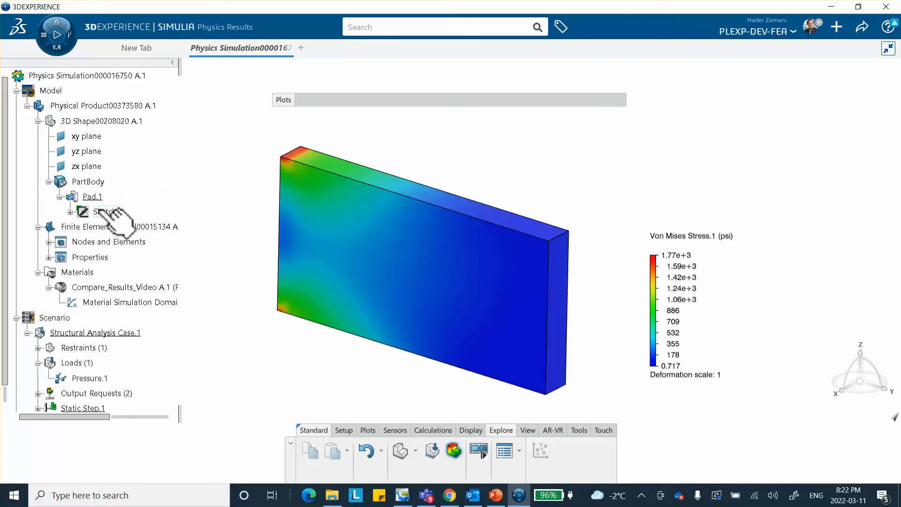
pyautogui.doubleClick(92, 197)
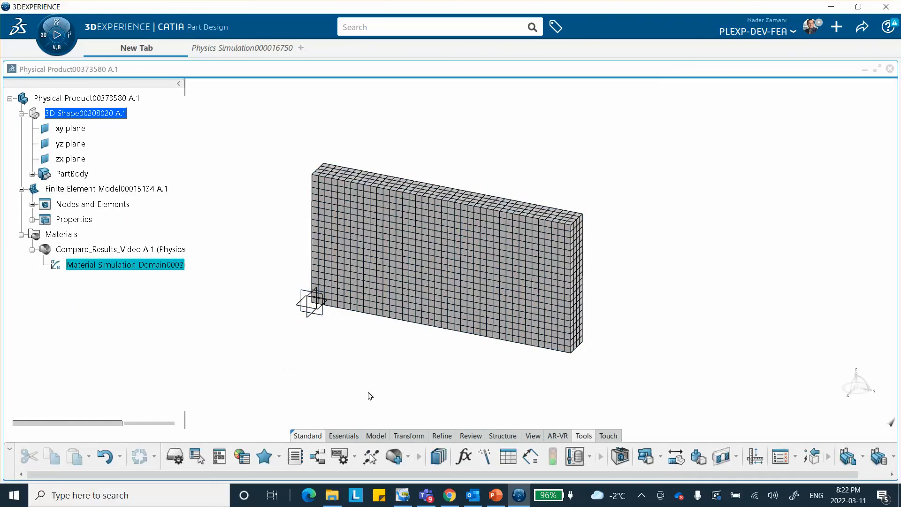
pyautogui.click(345, 436)
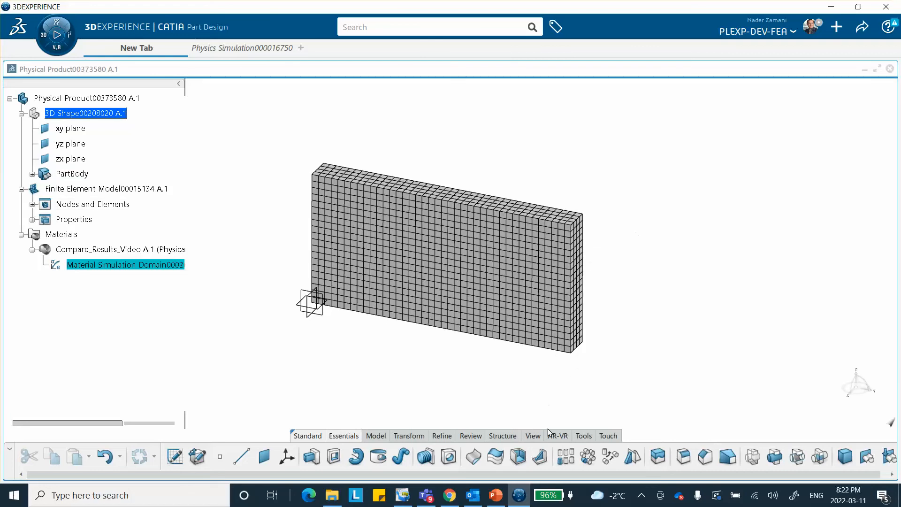
pyautogui.click(683, 457)
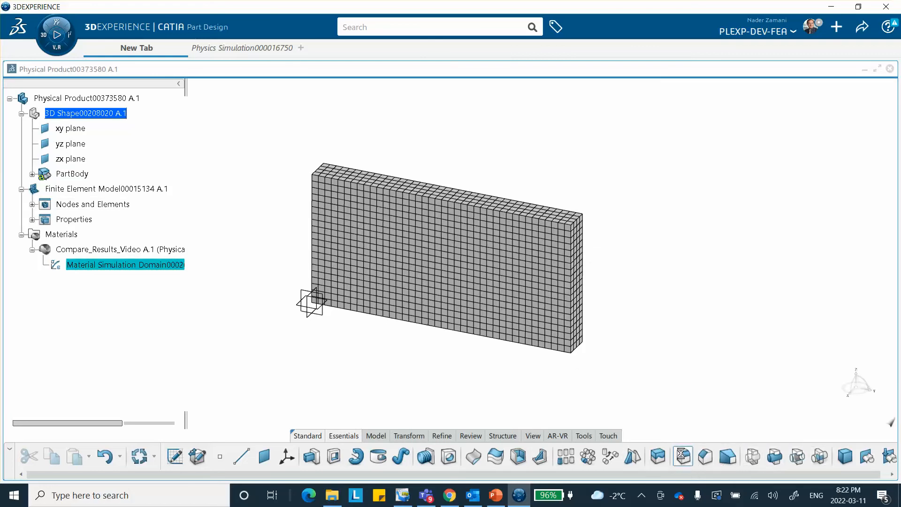
pyautogui.click(581, 221)
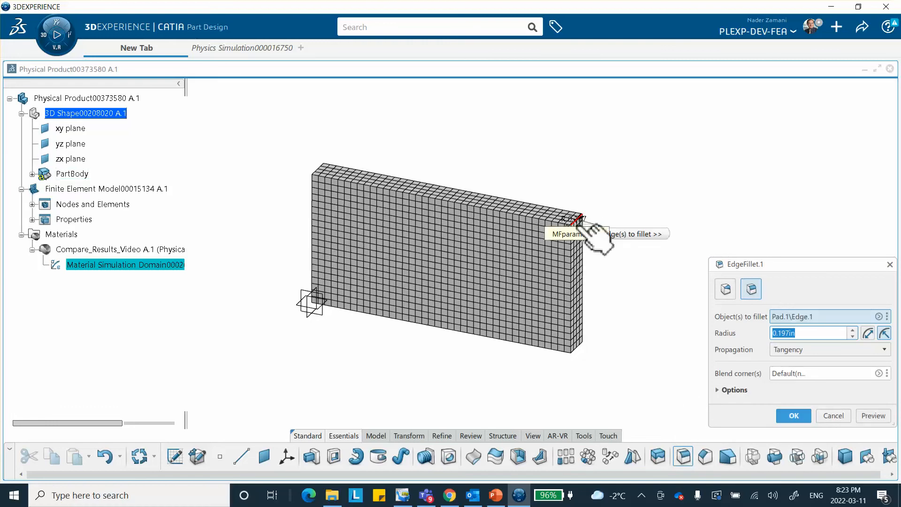
pyautogui.click(584, 351)
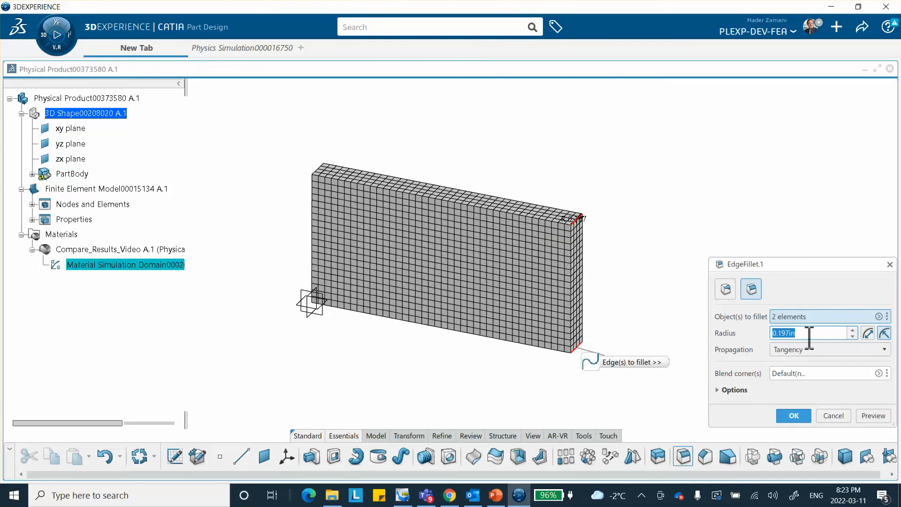
pyautogui.write('1')
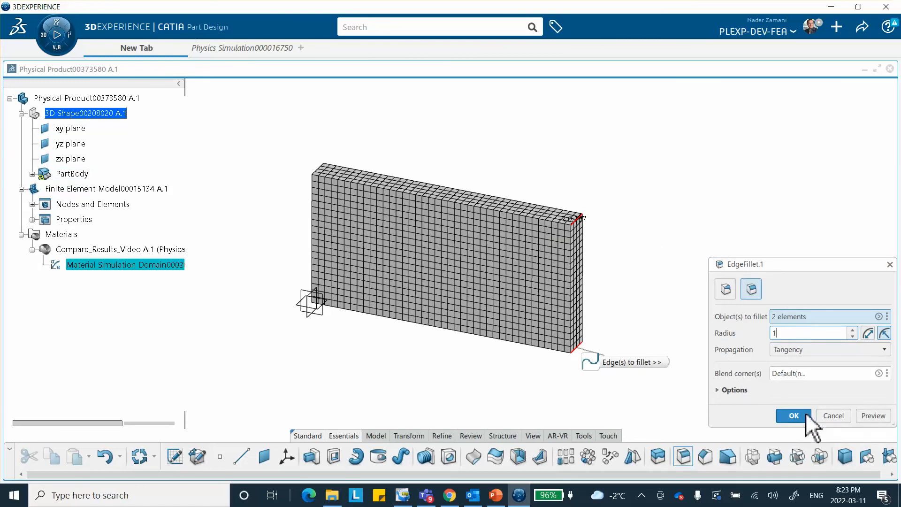
pyautogui.click(872, 416)
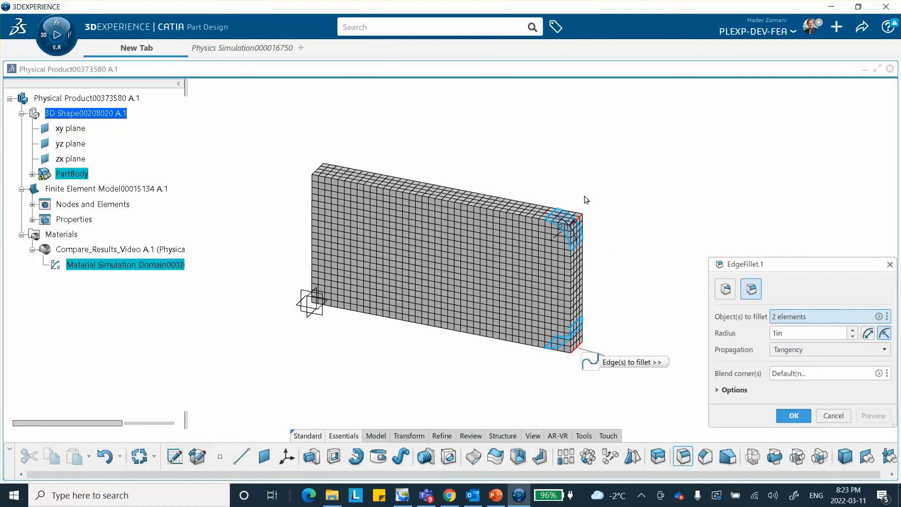
pyautogui.click(793, 415)
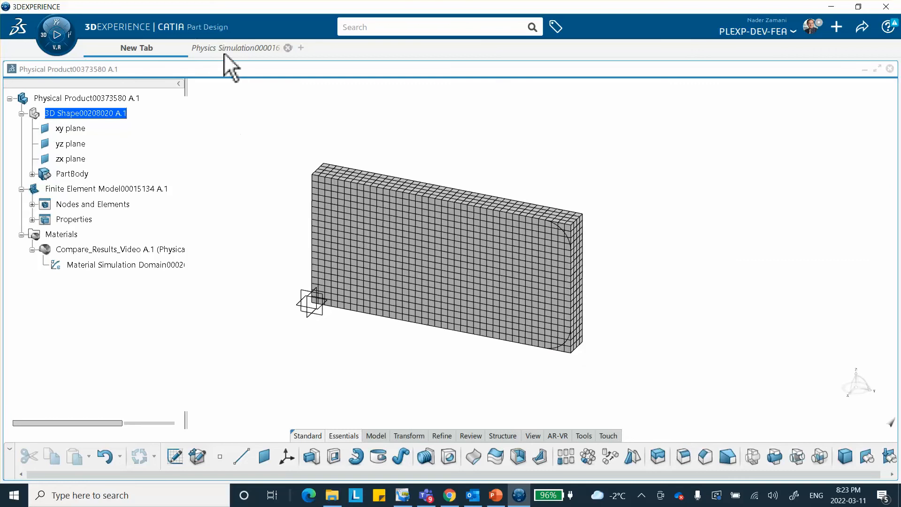
# - Return to the physics simulation and regenerate the Sweep 3D mesh on the filleted block, keeping the existing mesh settings
pyautogui.moveTo(209, 46)
pyautogui.click(223, 48)
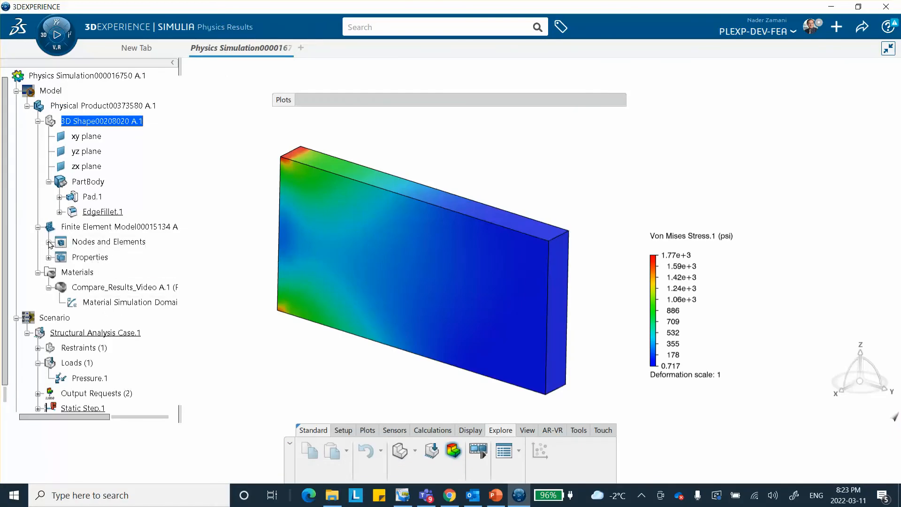
pyautogui.click(48, 242)
pyautogui.click(49, 243)
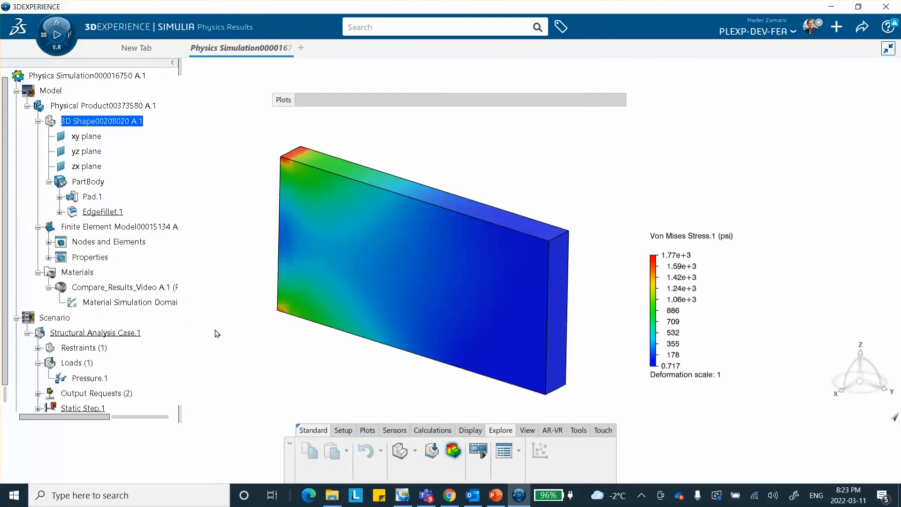
pyautogui.click(108, 241)
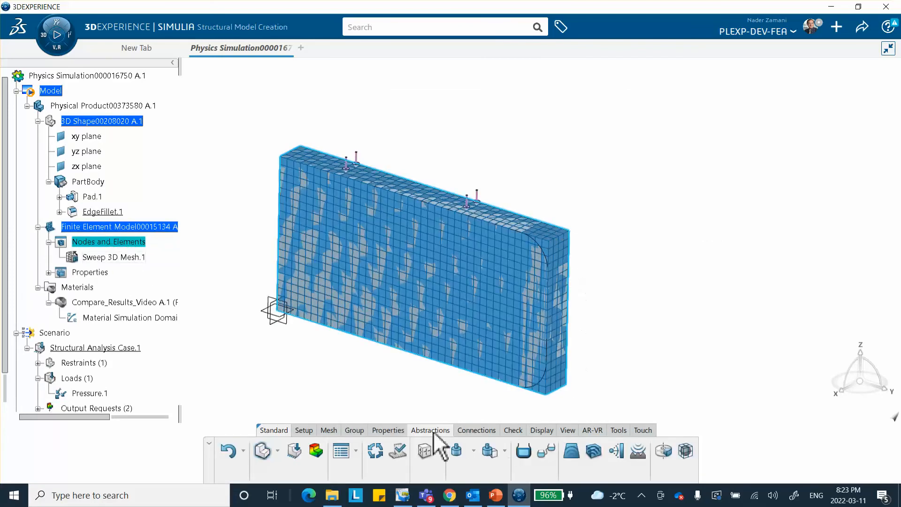
pyautogui.doubleClick(134, 257)
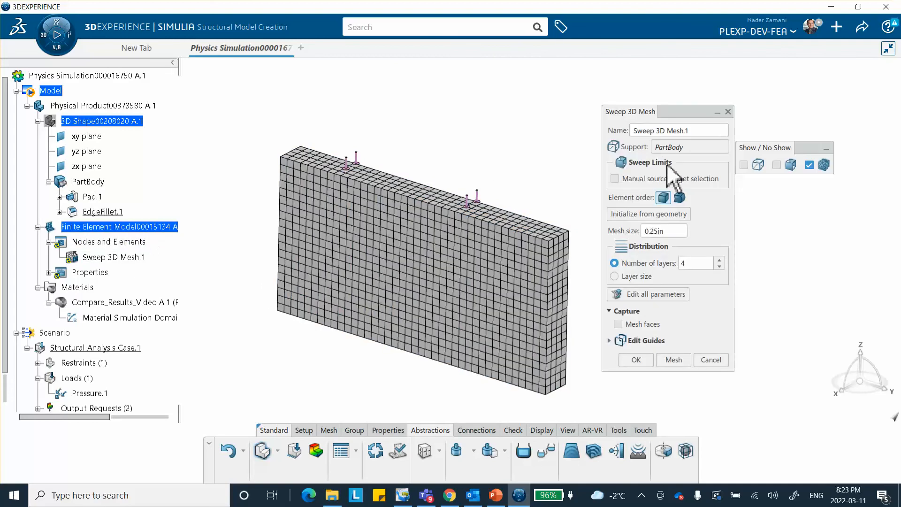
pyautogui.click(672, 359)
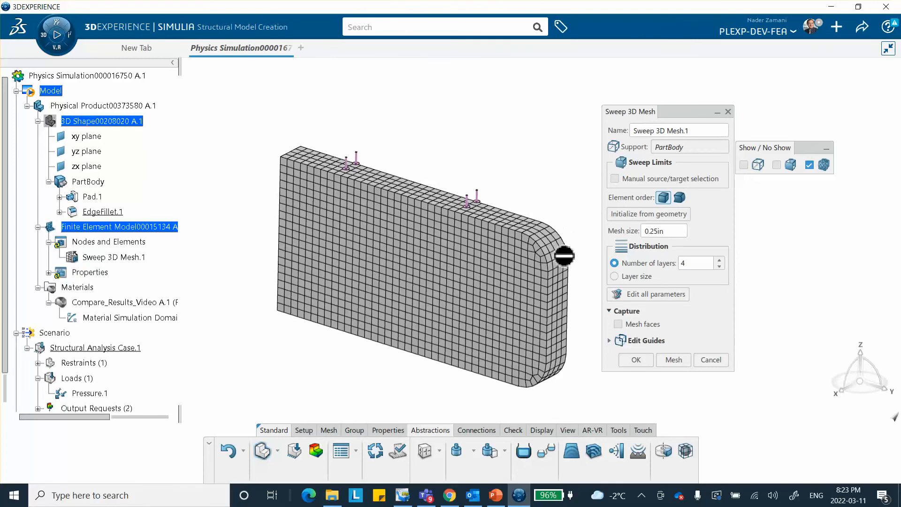
pyautogui.click(636, 360)
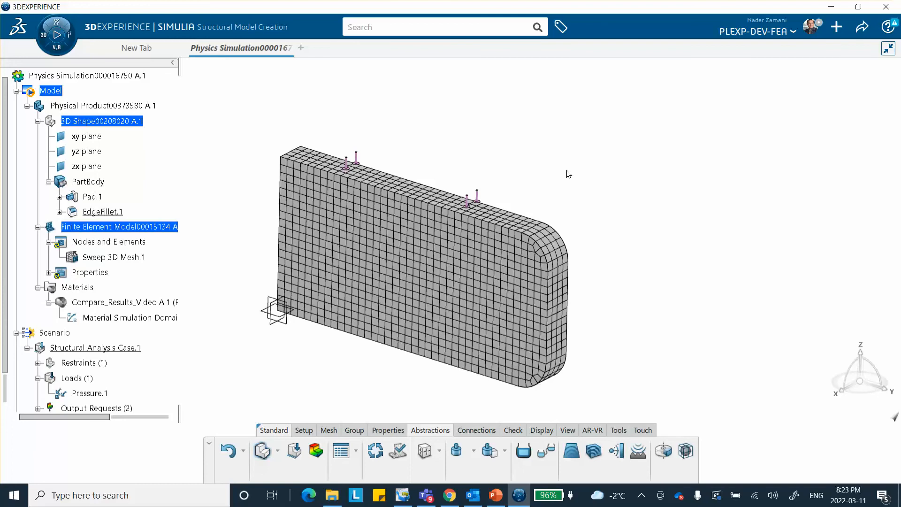
# - Rerun the structural analysis case in Local interactive mode with 4 cores, keeping previous results, and show the von Mises stress plot unobstructed
pyautogui.scroll(-3, 187, 232)
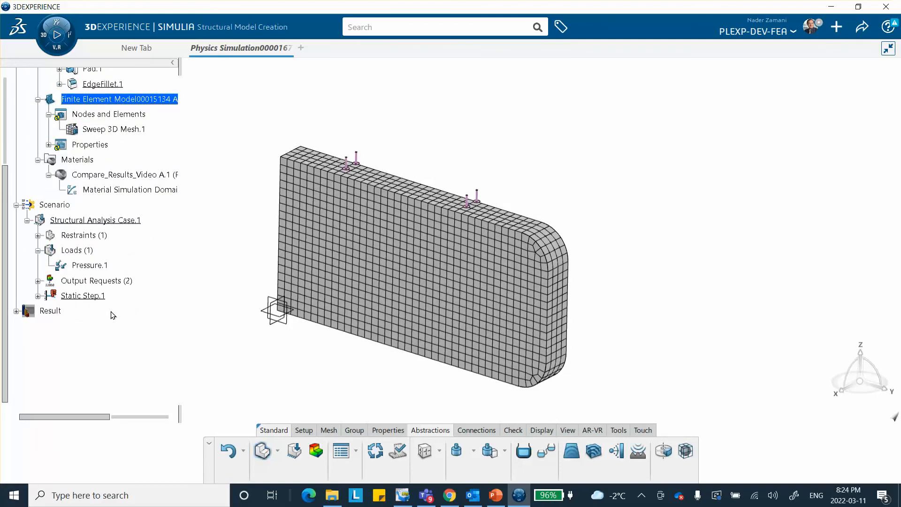
pyautogui.click(294, 451)
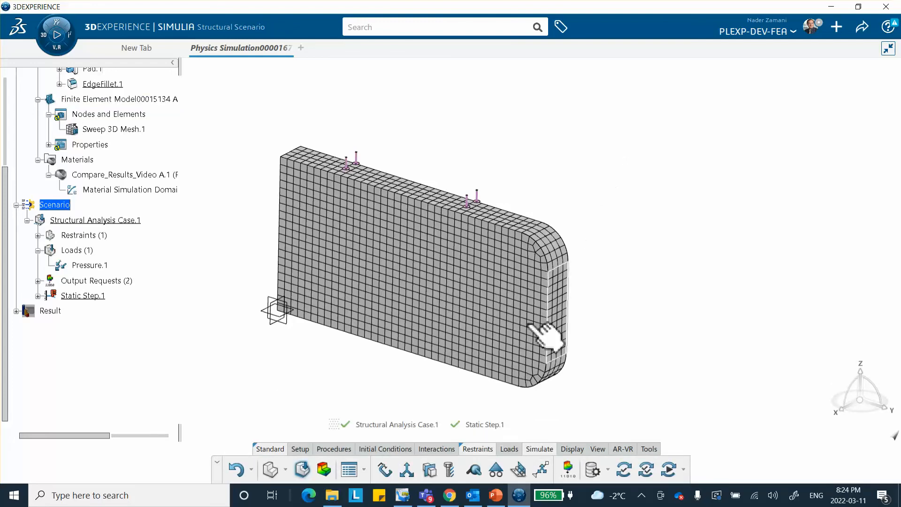
pyautogui.click(669, 468)
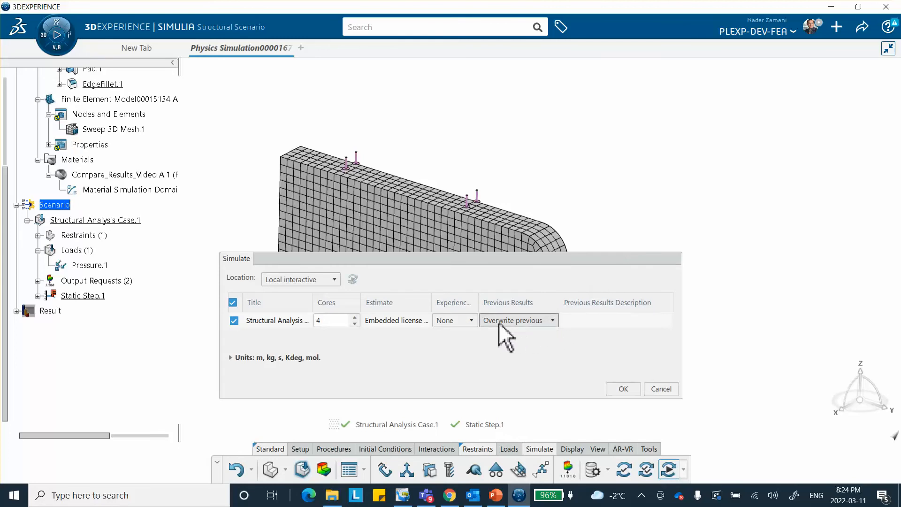
pyautogui.click(553, 321)
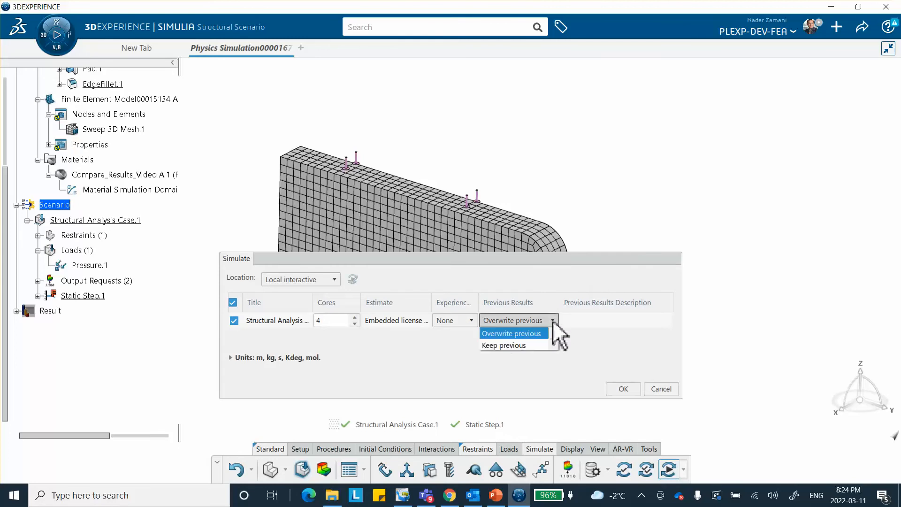
pyautogui.click(526, 346)
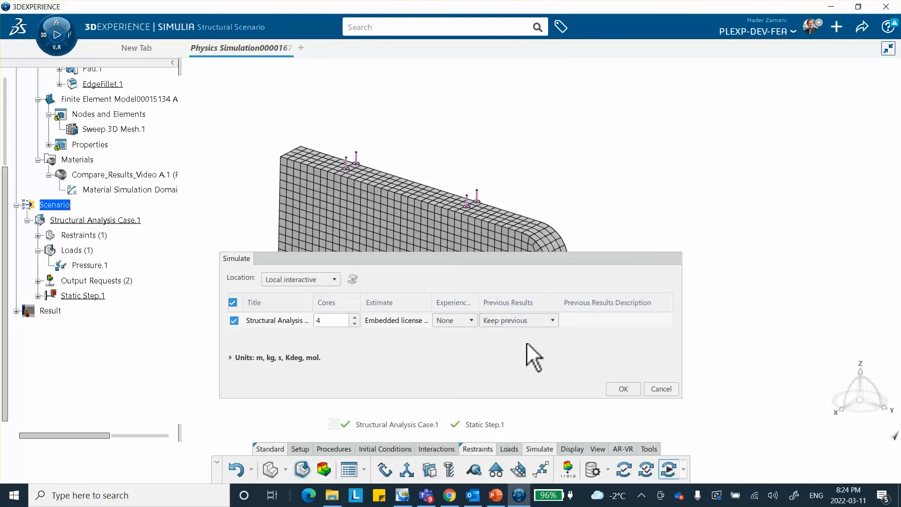
pyautogui.click(623, 388)
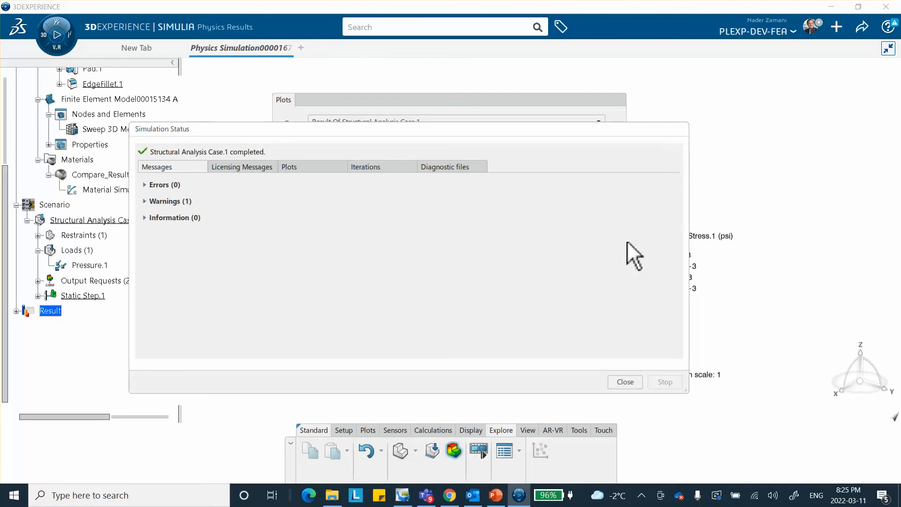
pyautogui.click(624, 381)
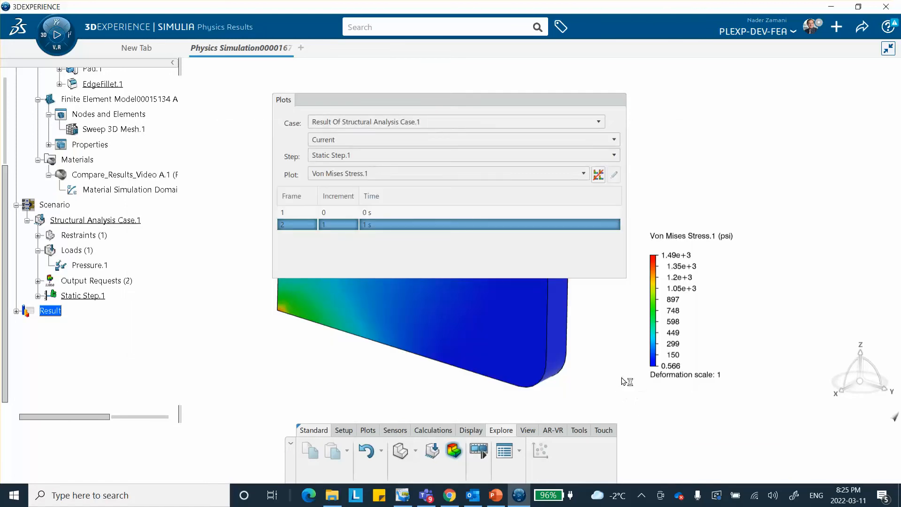
pyautogui.click(455, 99)
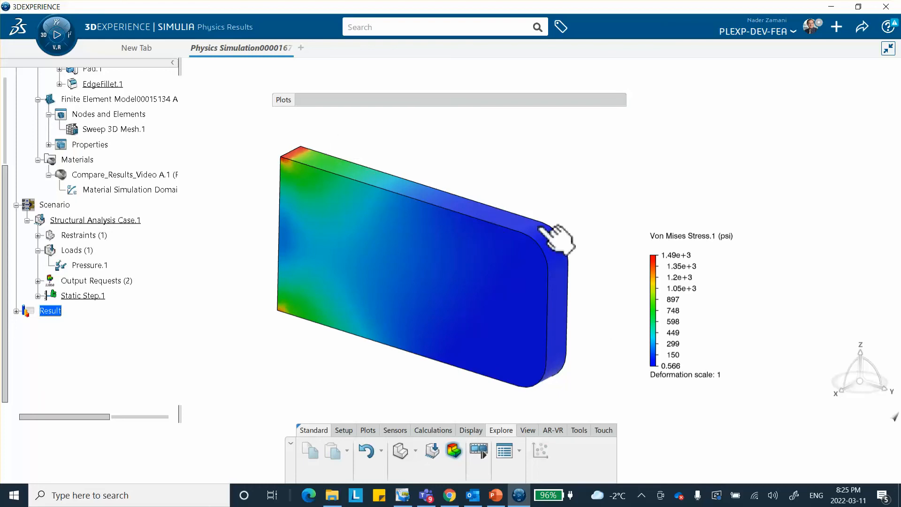
# - Display the previous run's von Mises stress plot for the unfilleted block
pyautogui.click(421, 100)
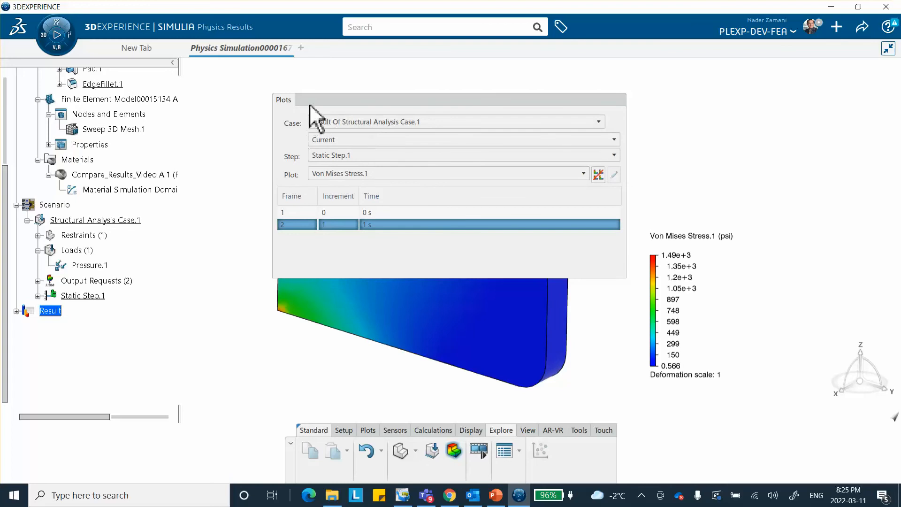
pyautogui.click(614, 141)
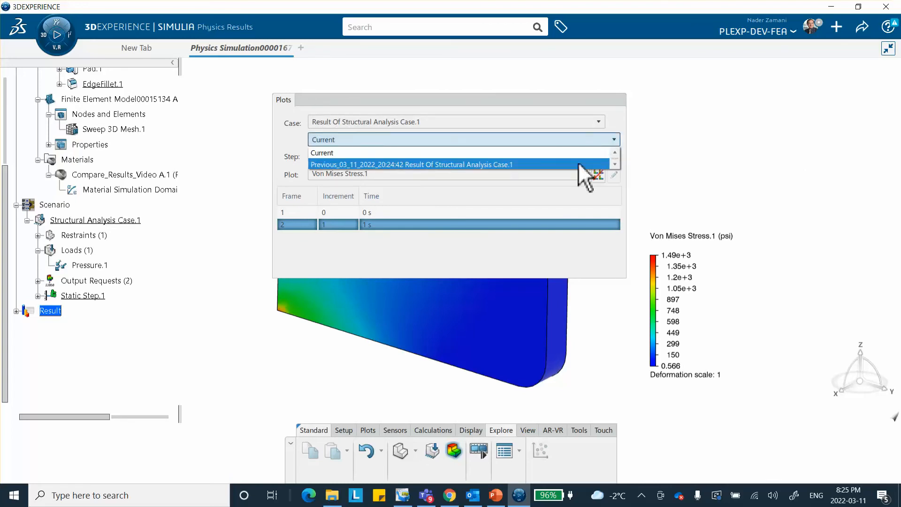
pyautogui.click(549, 165)
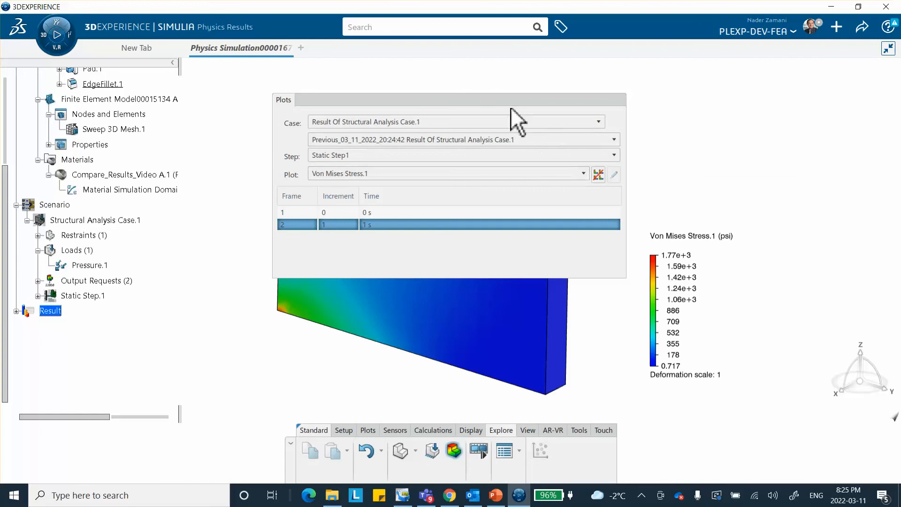
pyautogui.moveTo(508, 103); pyautogui.dragTo(809, 114)
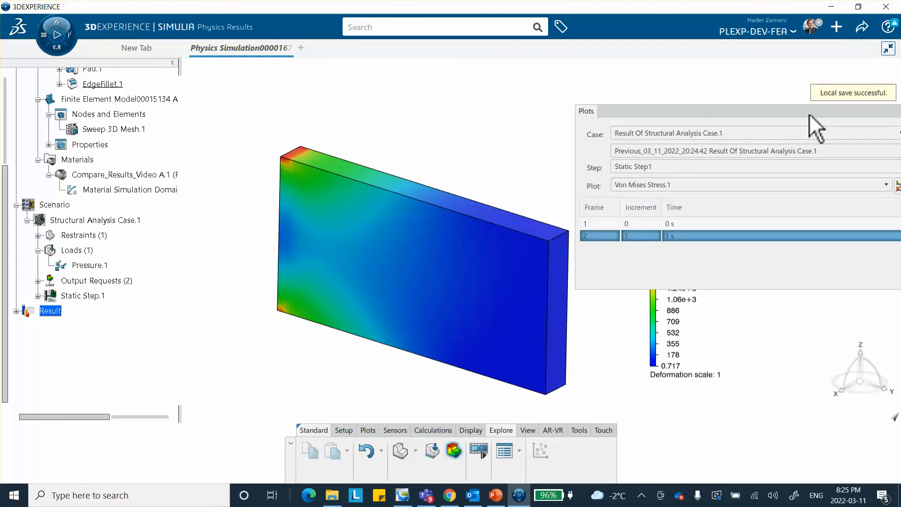
pyautogui.moveTo(809, 113); pyautogui.dragTo(497, 69)
# - Switch the plot back to the current results of the filleted block and save the simulation
pyautogui.click(567, 107)
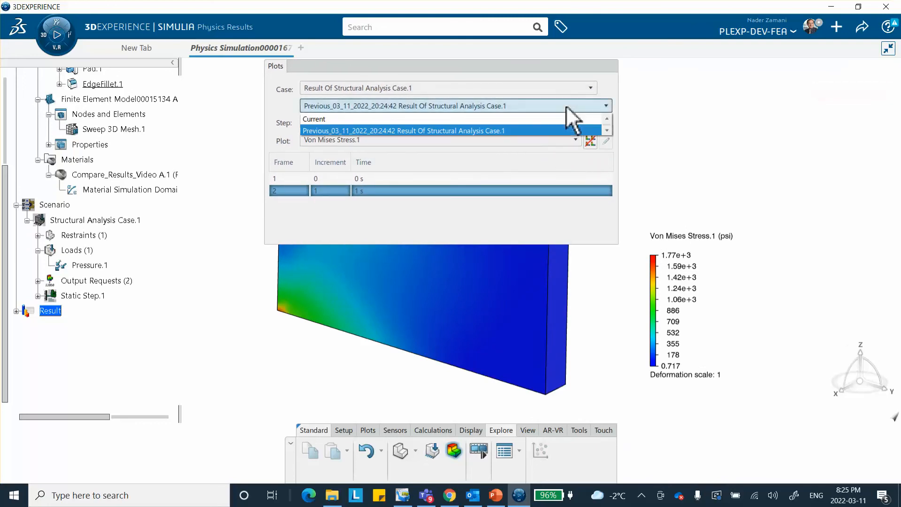
pyautogui.click(535, 119)
pyautogui.moveTo(500, 66); pyautogui.dragTo(590, 85)
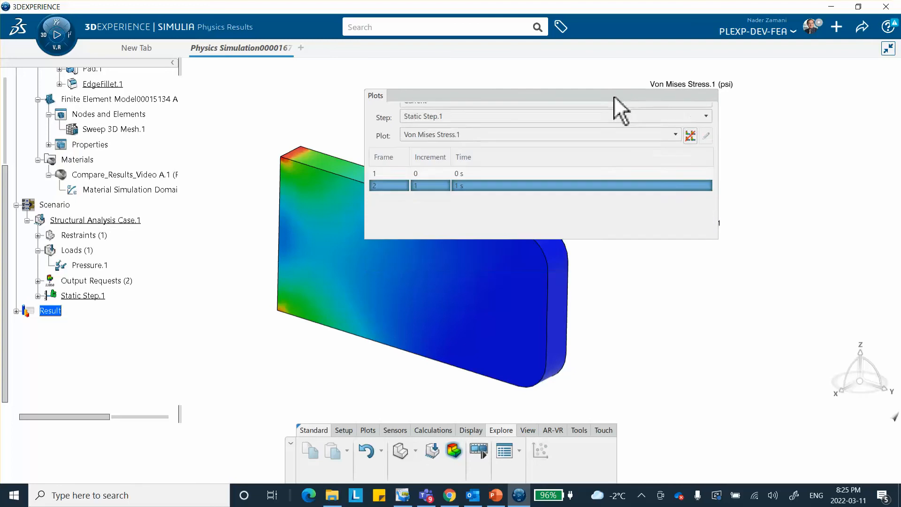
pyautogui.click(862, 27)
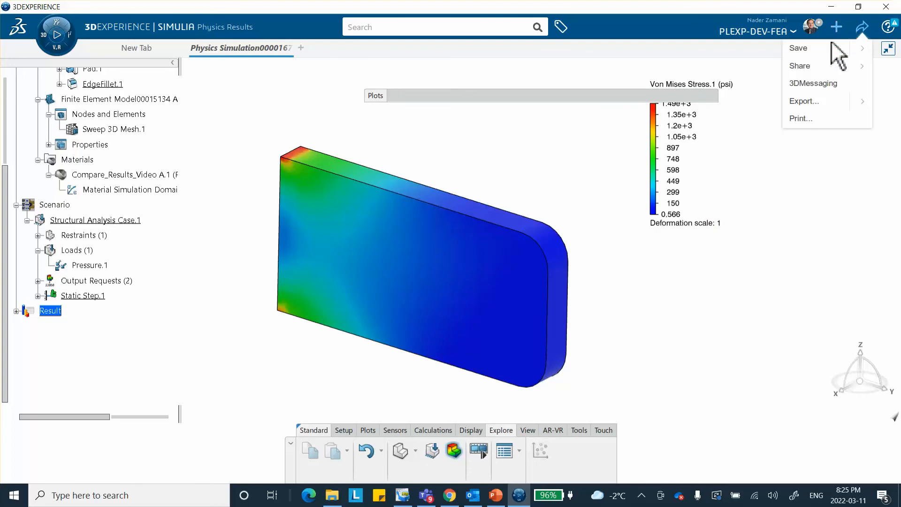
pyautogui.click(806, 48)
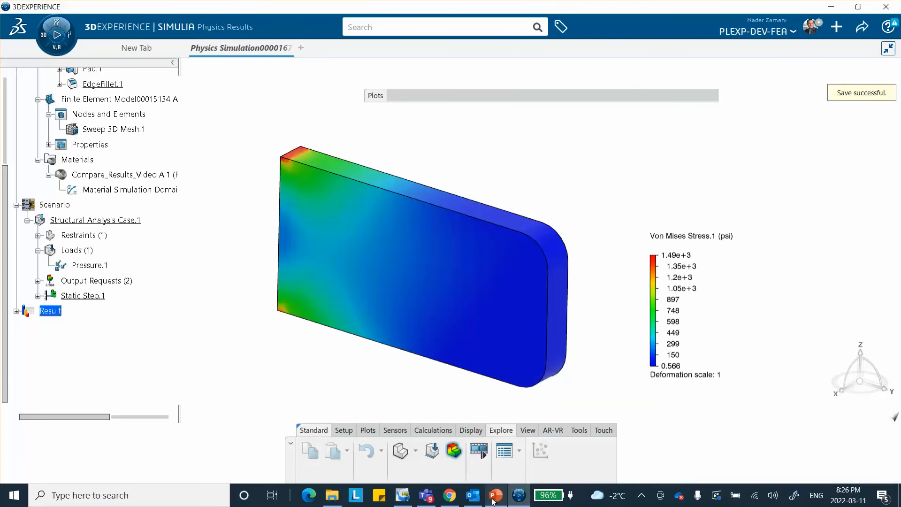
# - Switch to the PowerPoint presentation, review the first slide on the Compare Results tool, and return to 3DEXPERIENCE
pyautogui.click(493, 496)
pyautogui.click(51, 202)
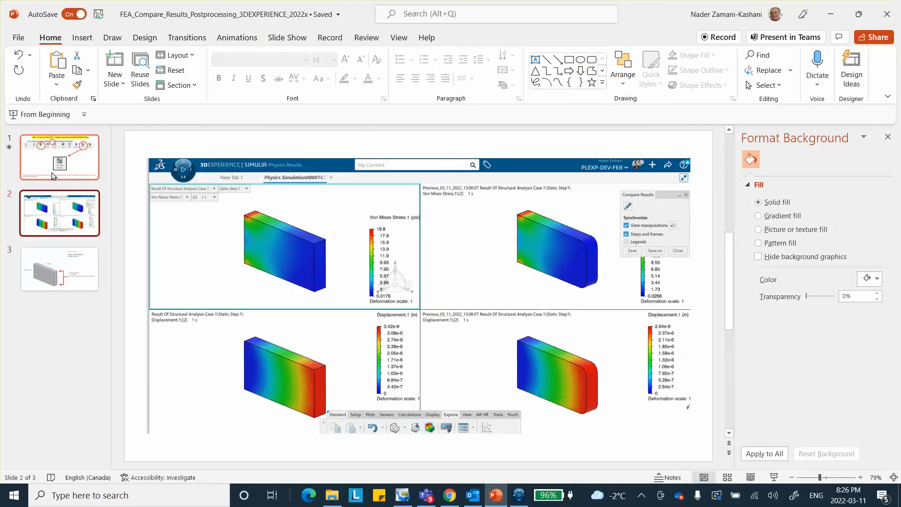
pyautogui.click(51, 171)
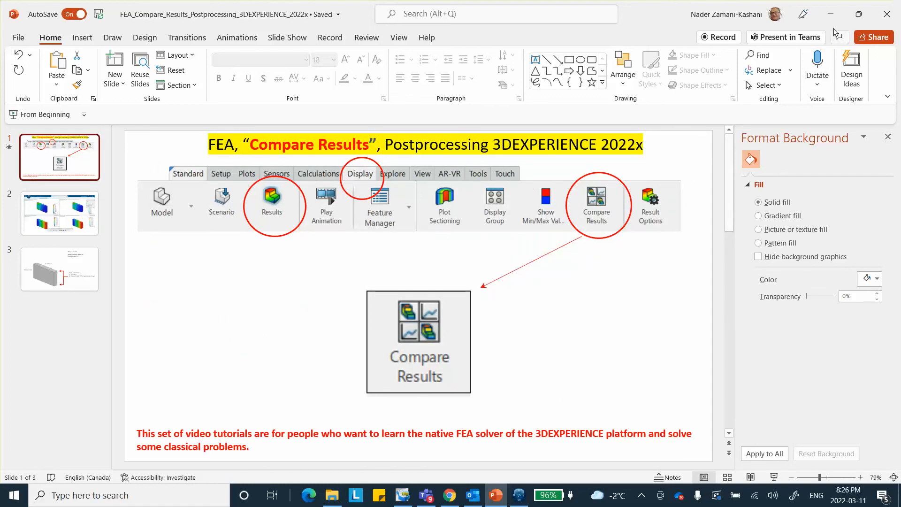
pyautogui.click(830, 14)
# - Start a customized Compare Results setup and list the field plots available for the current structural analysis case
pyautogui.click(471, 431)
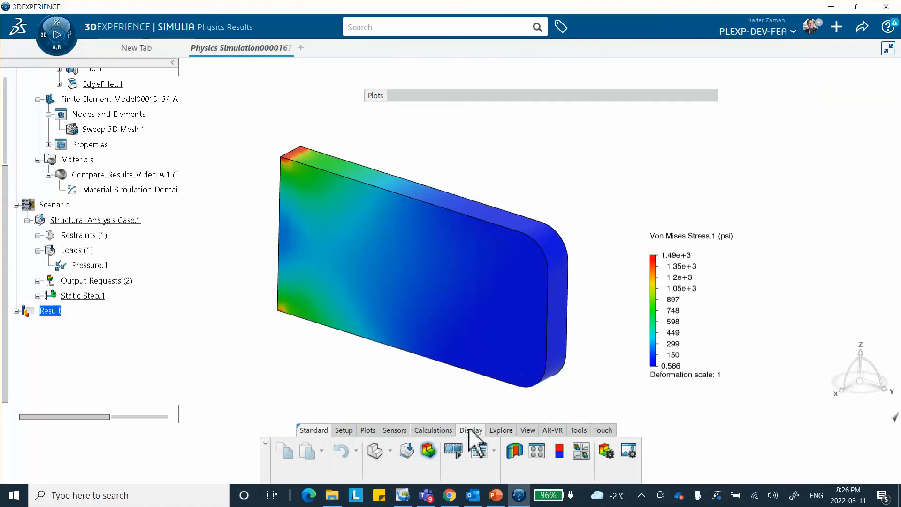
pyautogui.click(582, 452)
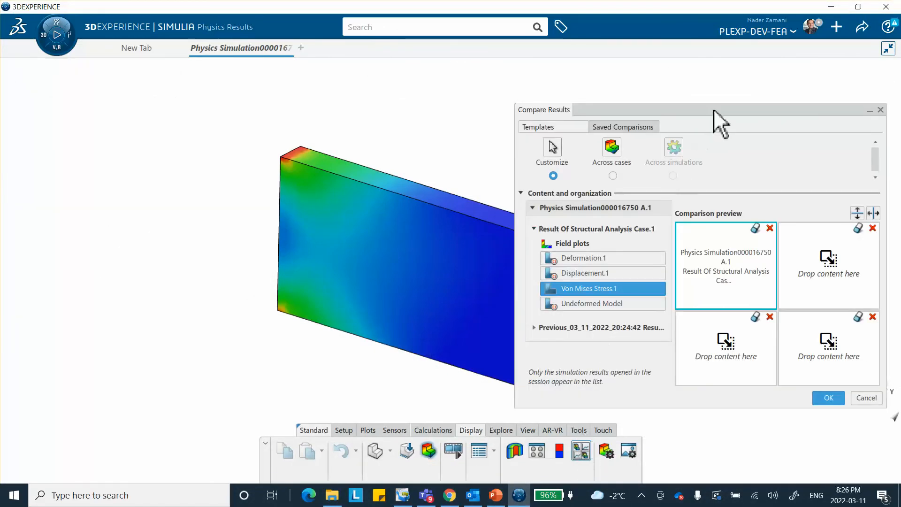
pyautogui.moveTo(713, 110); pyautogui.dragTo(659, 92)
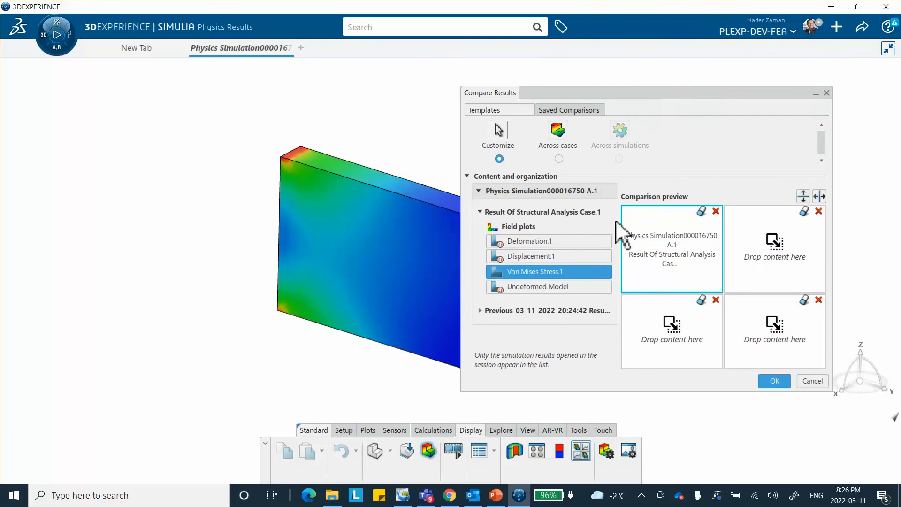
pyautogui.click(479, 191)
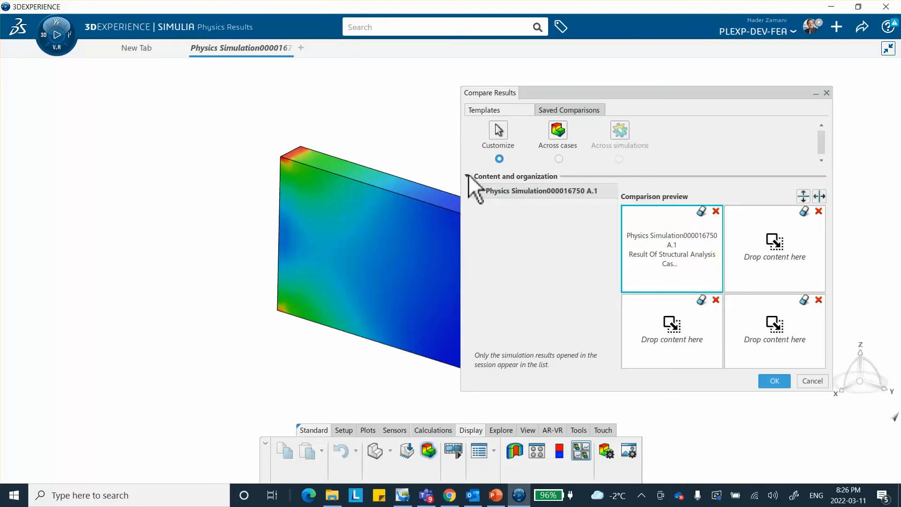
pyautogui.click(467, 176)
pyautogui.click(467, 176)
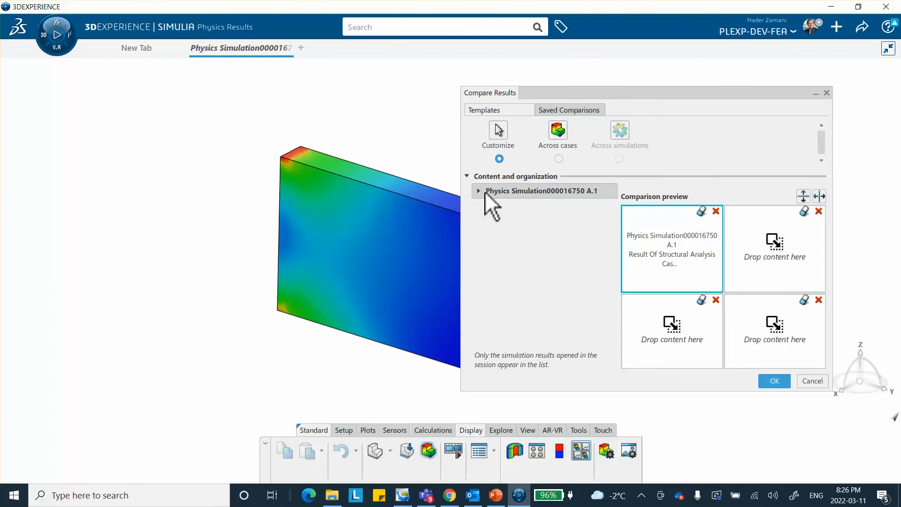
pyautogui.click(479, 191)
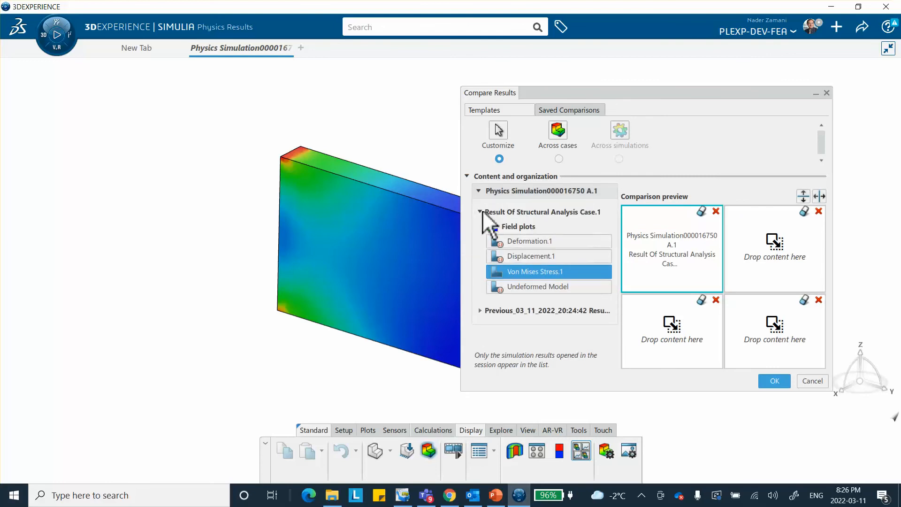
pyautogui.click(481, 211)
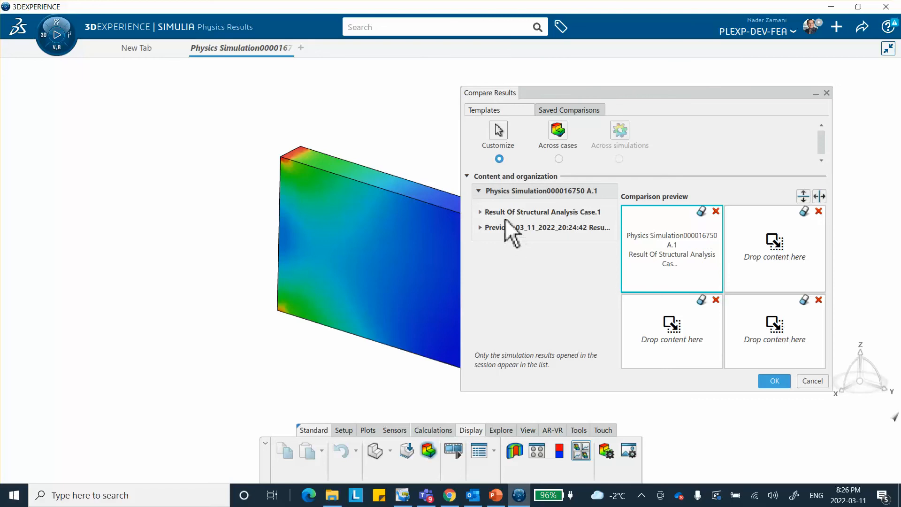
pyautogui.click(481, 212)
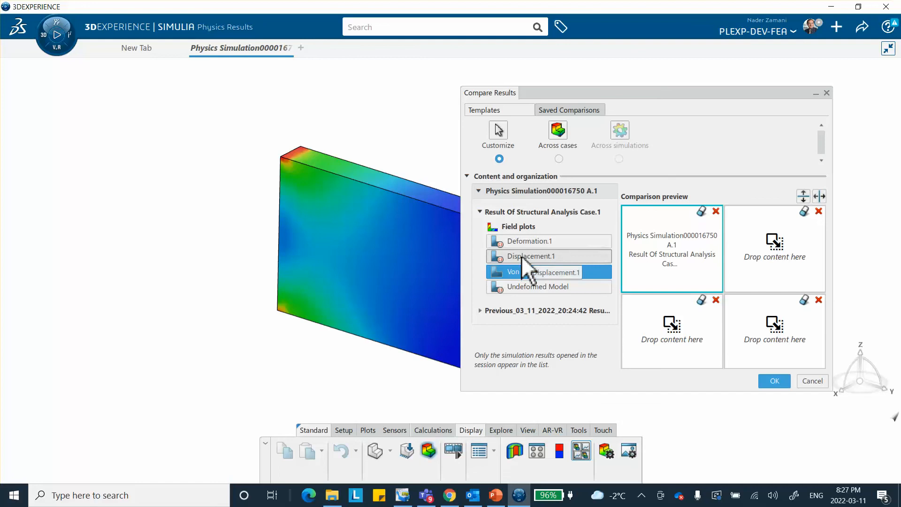
# - Add the current case's Displacement.1 plot to the comparison layout beside its von Mises stress plot
pyautogui.moveTo(524, 259); pyautogui.dragTo(771, 257)
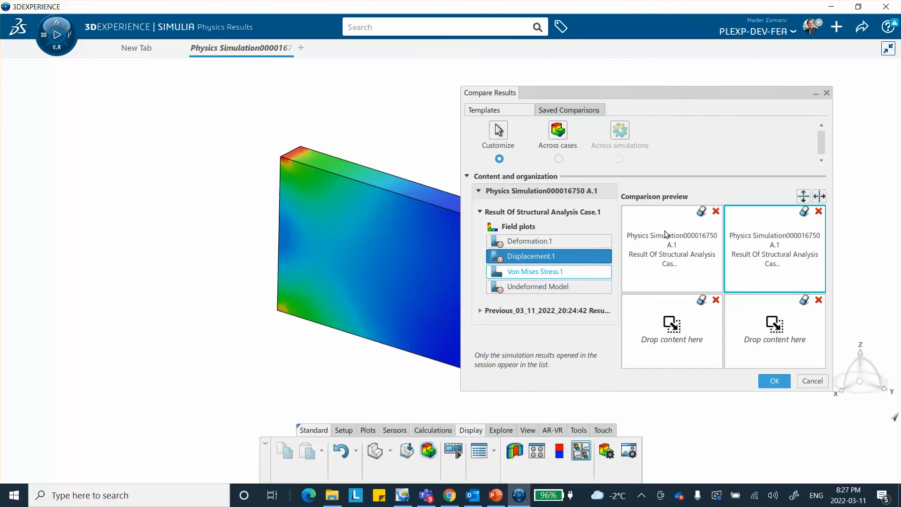
pyautogui.moveTo(337, 151); pyautogui.dragTo(243, 133, button='middle')
pyautogui.moveTo(530, 256); pyautogui.dragTo(769, 245)
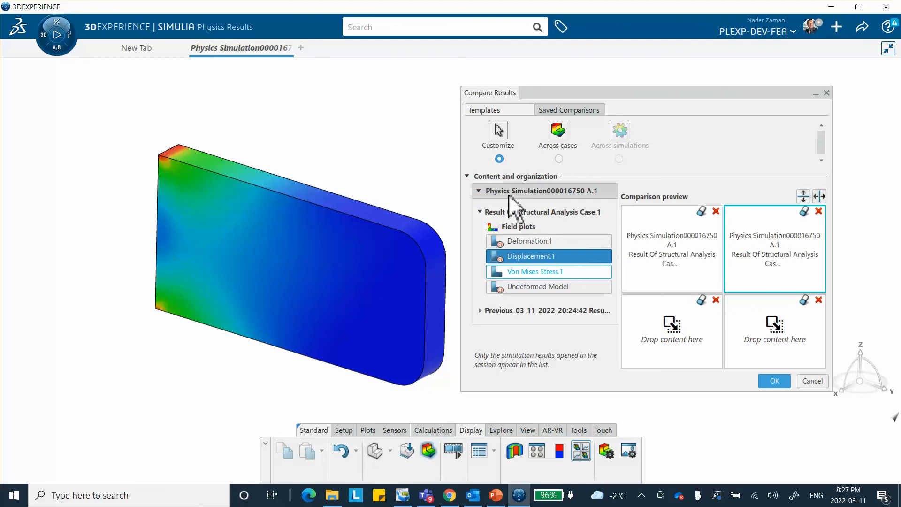
# - Add the previous result's Von Mises Stress.1 and Displacement.1 plots to the lower row of the layout and generate the four-view comparison
pyautogui.click(479, 212)
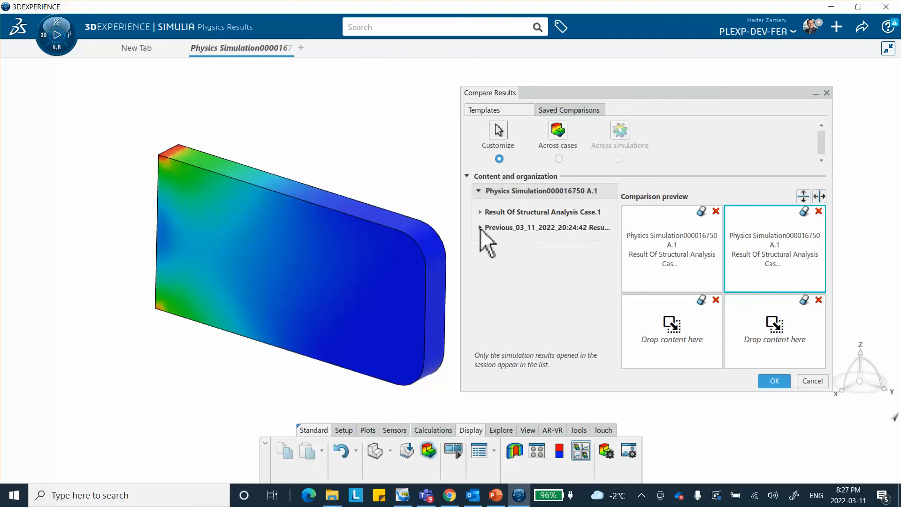
pyautogui.click(480, 227)
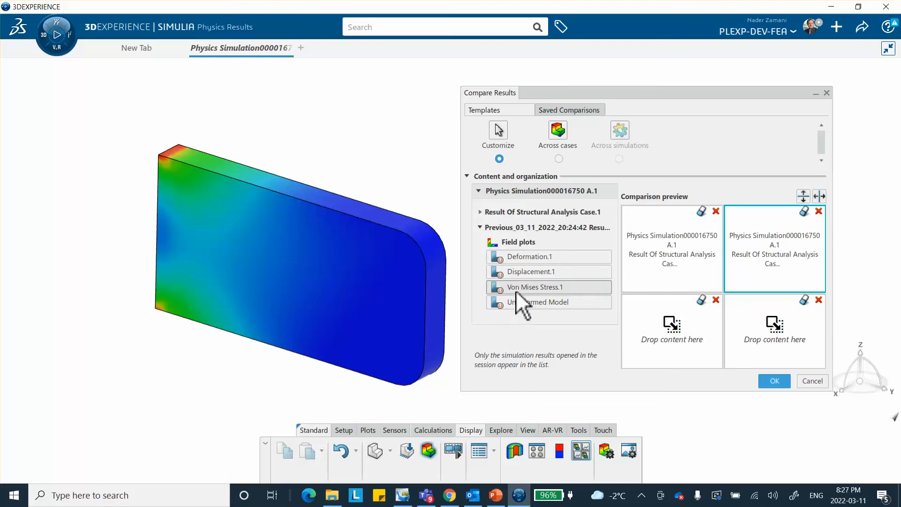
pyautogui.moveTo(525, 291); pyautogui.dragTo(690, 331)
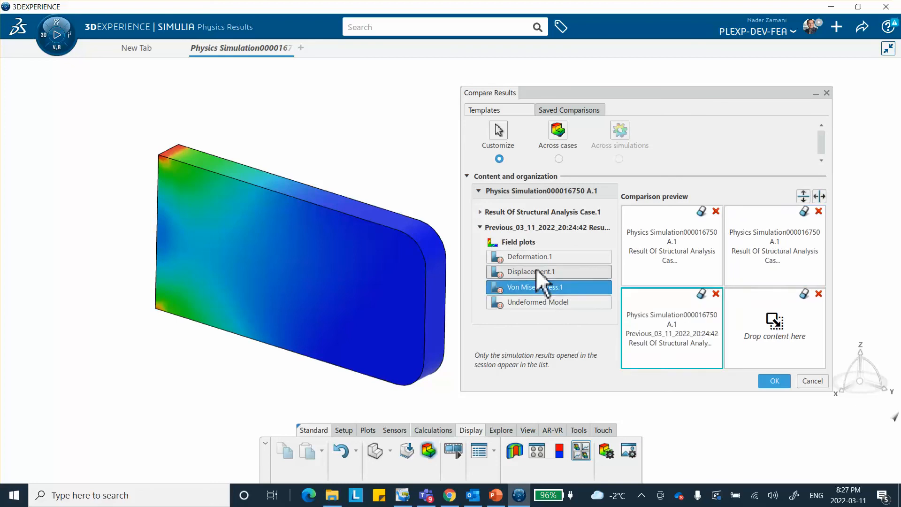
pyautogui.moveTo(536, 271); pyautogui.dragTo(782, 341)
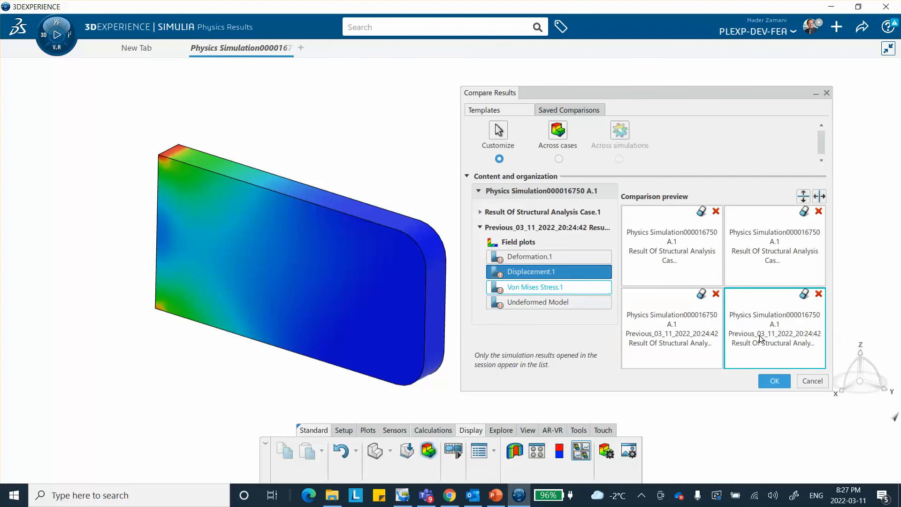
pyautogui.click(777, 381)
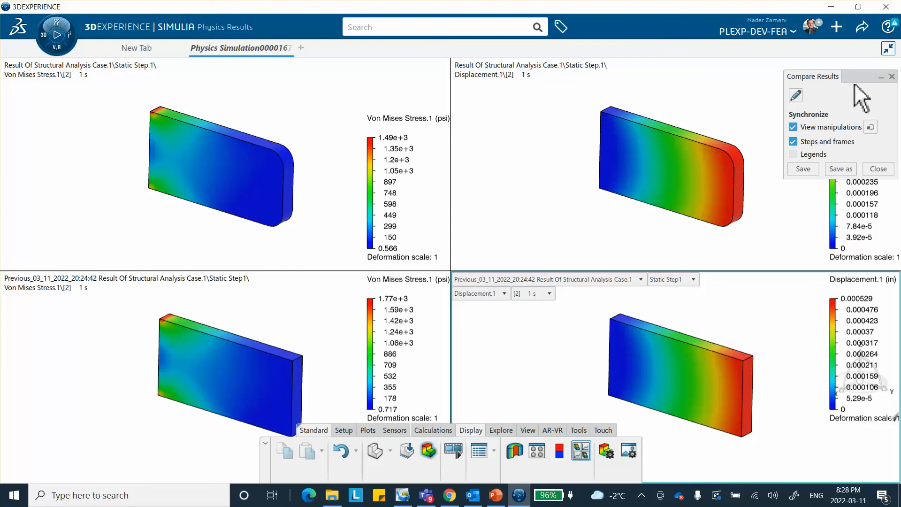
# - Save the four-view comparison under the name Comparison.1 and close the comparison display
pyautogui.moveTo(856, 78); pyautogui.dragTo(845, 85)
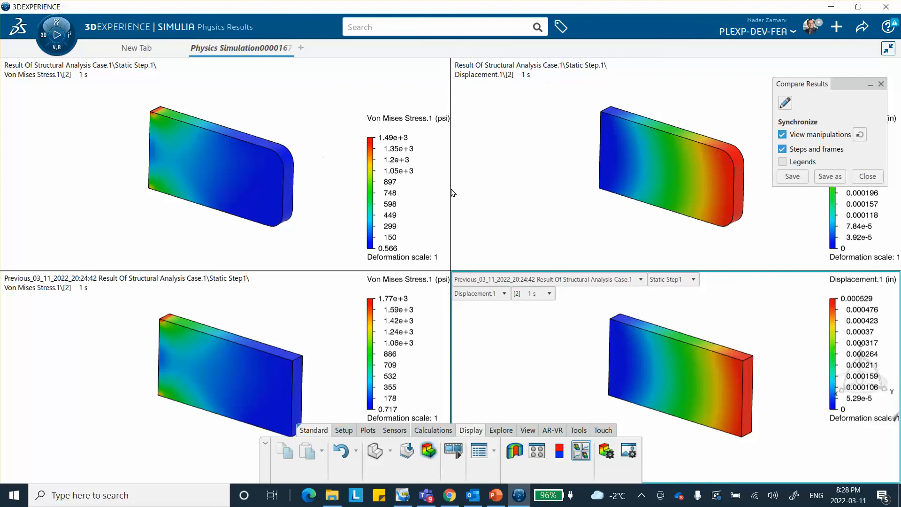
pyautogui.click(827, 175)
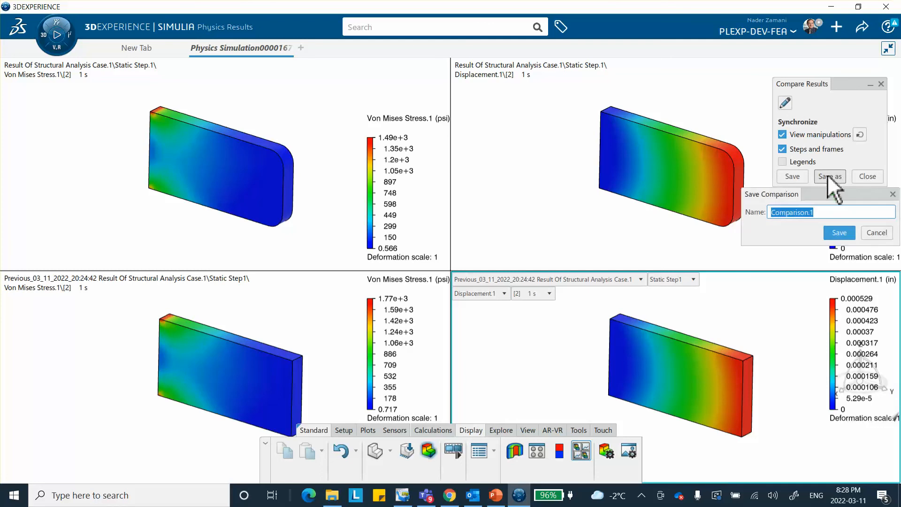
pyautogui.click(820, 215)
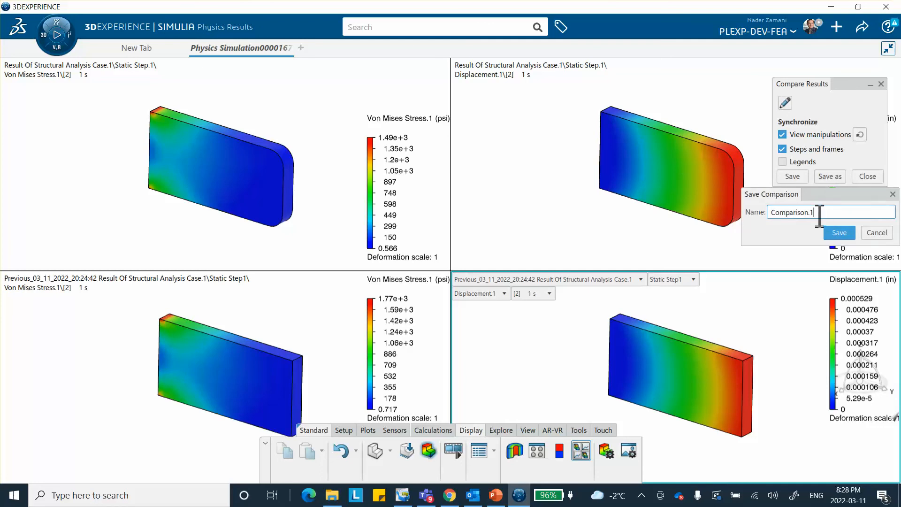
pyautogui.press('BackSpace')
pyautogui.press('BackSpace')
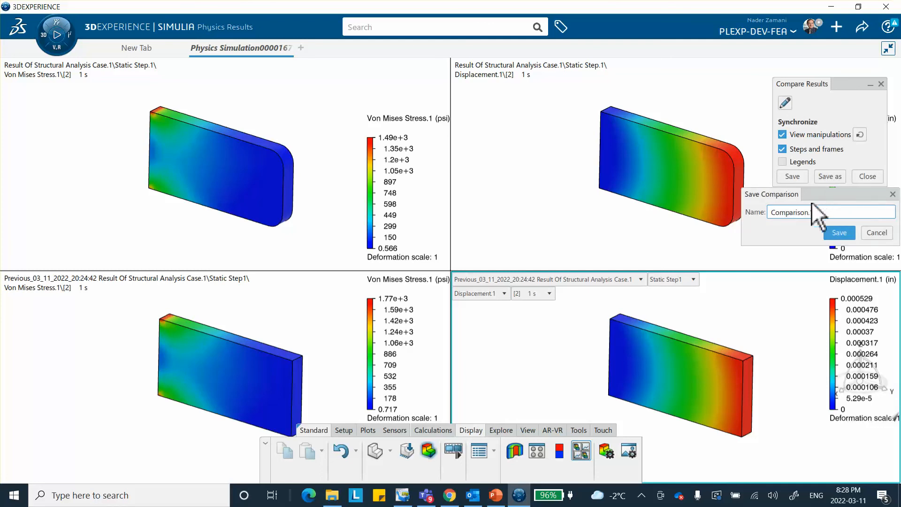
pyautogui.click(839, 233)
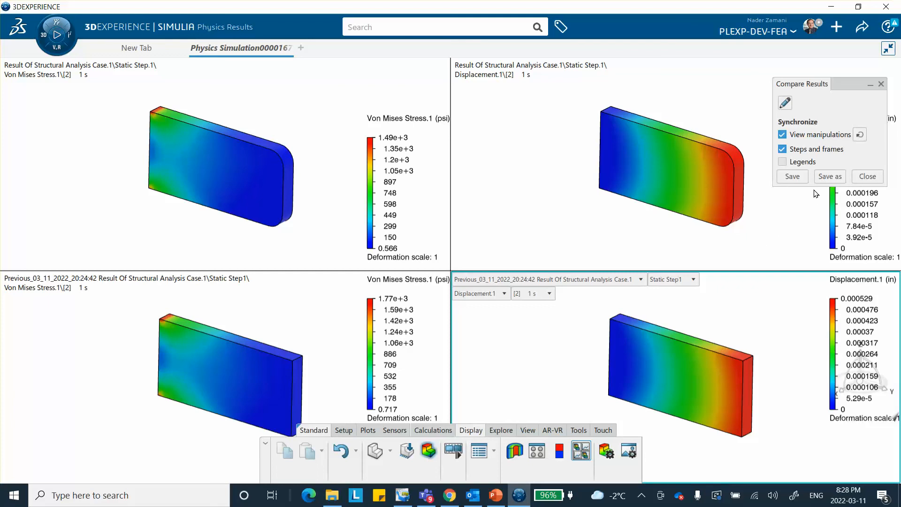
pyautogui.click(866, 174)
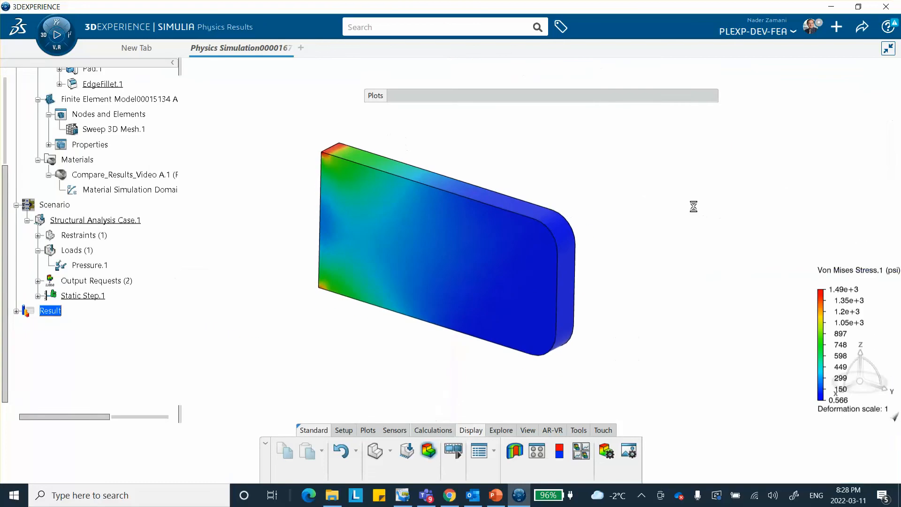
# - Reopen the saved Comparison.1 from the Comparisons branch of the results tree to check it, and close it again
pyautogui.click(16, 311)
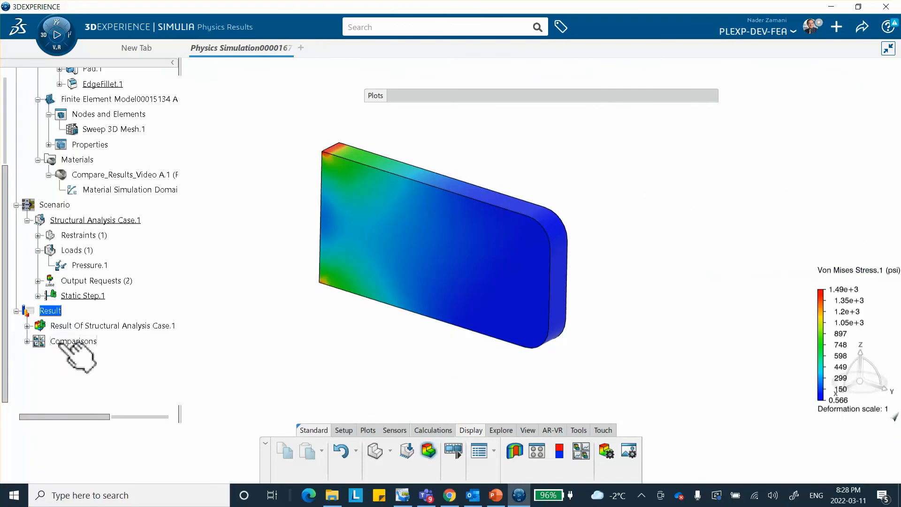
pyautogui.click(27, 341)
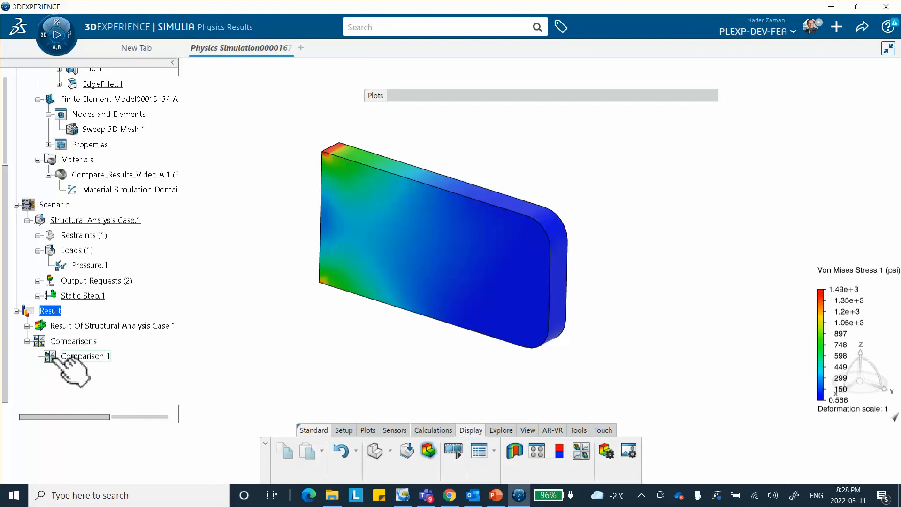
pyautogui.doubleClick(97, 356)
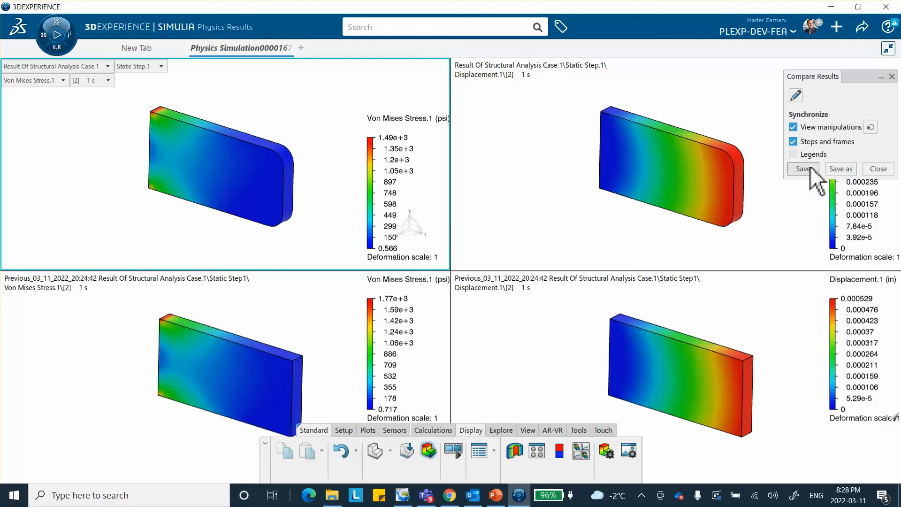
pyautogui.click(872, 169)
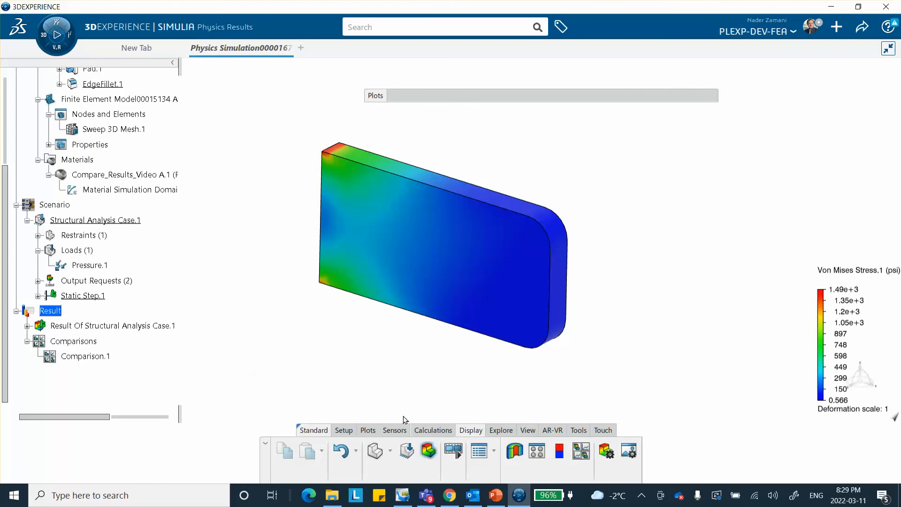
# - Start a new customized comparison, splitting the upper row into three cells and the first lower cell into two stacked cells
pyautogui.click(581, 450)
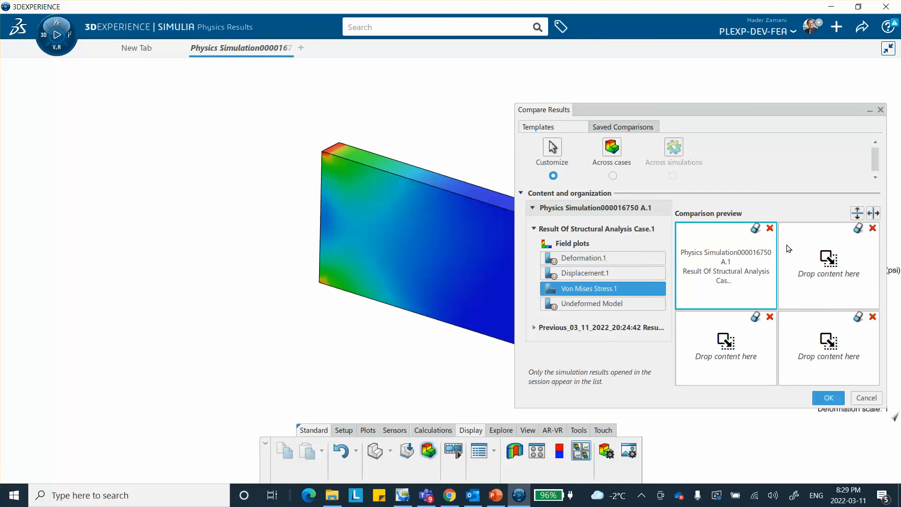
pyautogui.click(873, 214)
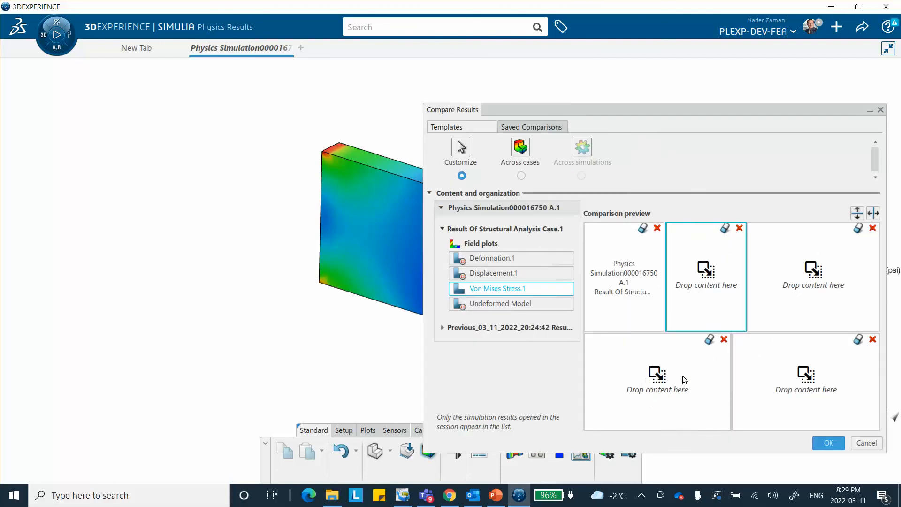
pyautogui.click(703, 397)
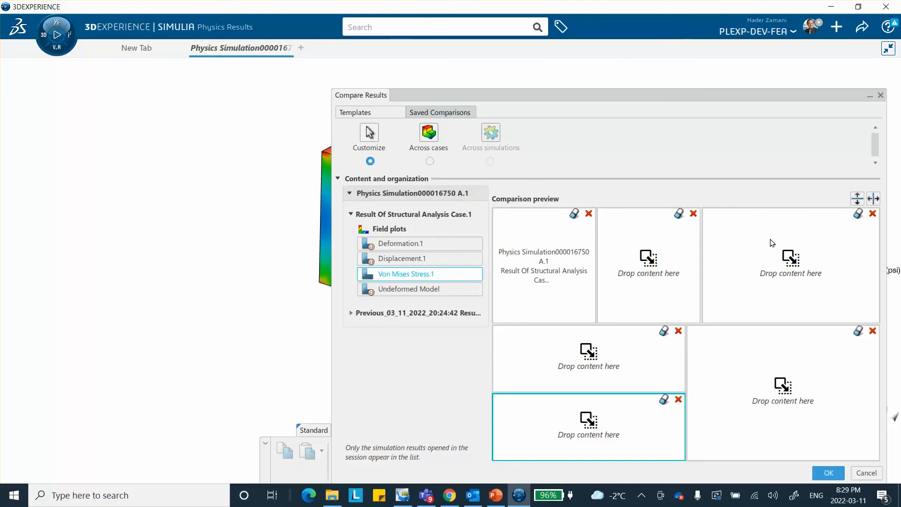
# - Add the current case's Deformation.1 and Undeformed Model plots to the two empty cells of the upper row
pyautogui.click(560, 260)
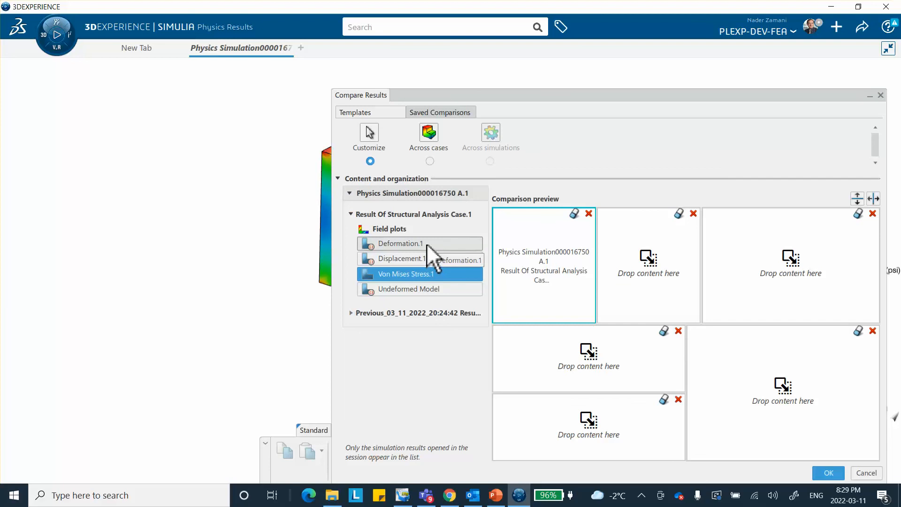
pyautogui.moveTo(428, 245); pyautogui.dragTo(614, 306)
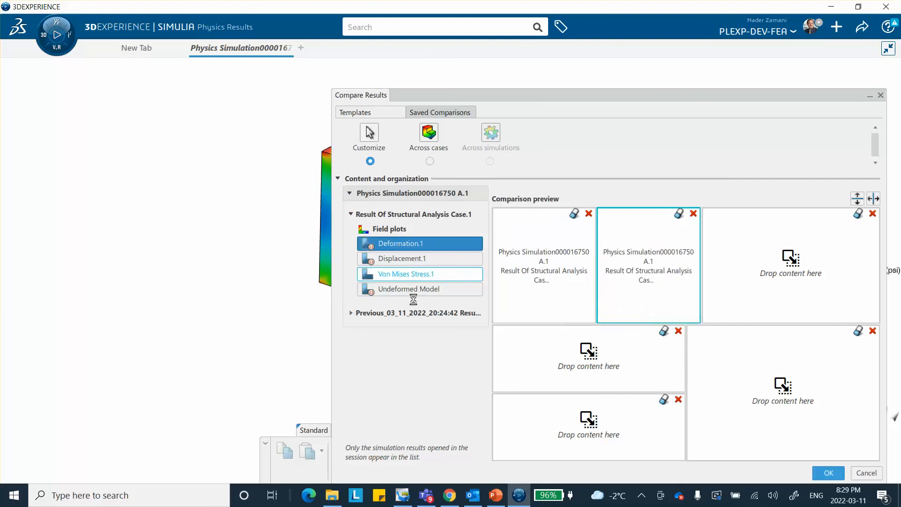
pyautogui.moveTo(413, 291); pyautogui.dragTo(749, 278)
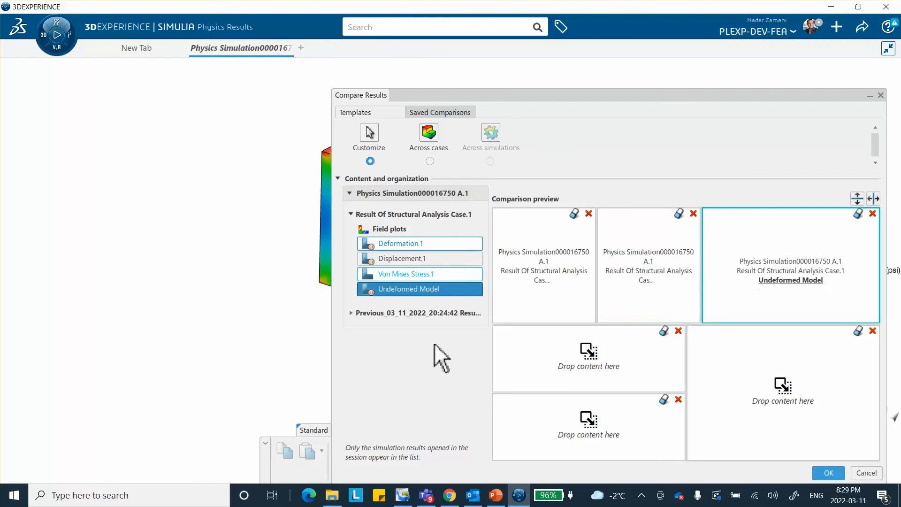
# - Fill the lower cells with the previous result's Deformation.1, Undeformed Model and Von Mises Stress.1 plots and generate the six-view comparison
pyautogui.click(351, 215)
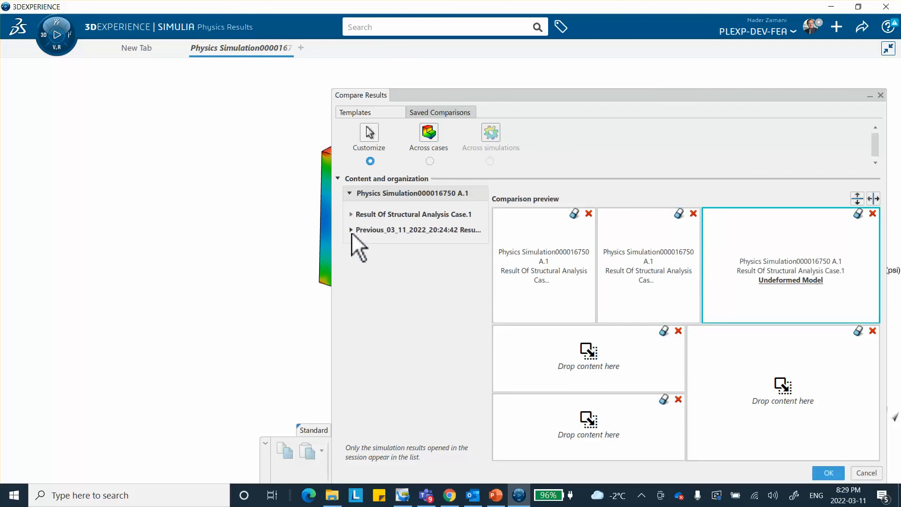
pyautogui.click(351, 230)
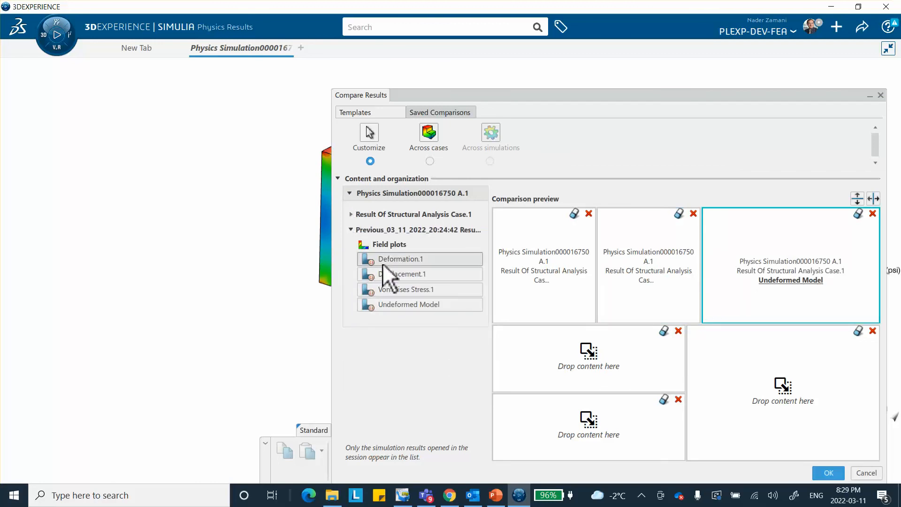
pyautogui.click(386, 260)
pyautogui.moveTo(385, 261); pyautogui.dragTo(575, 432)
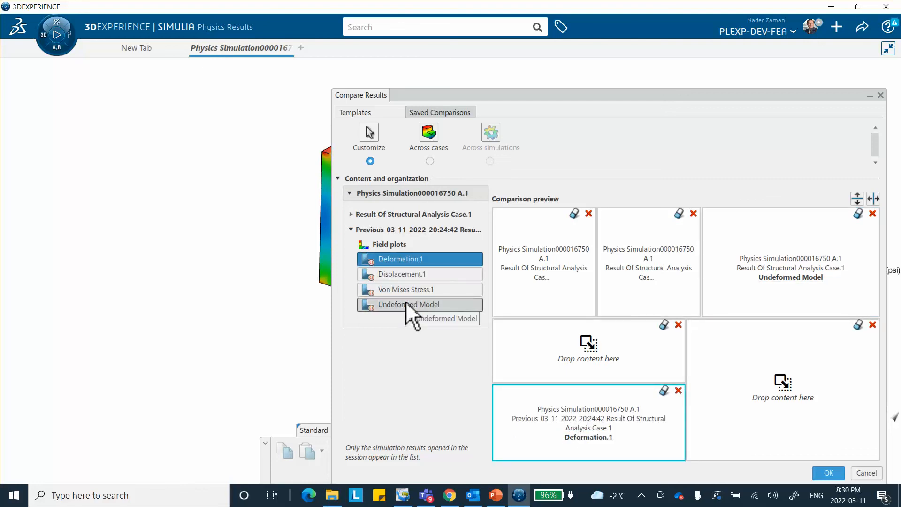
pyautogui.moveTo(406, 300); pyautogui.dragTo(588, 351)
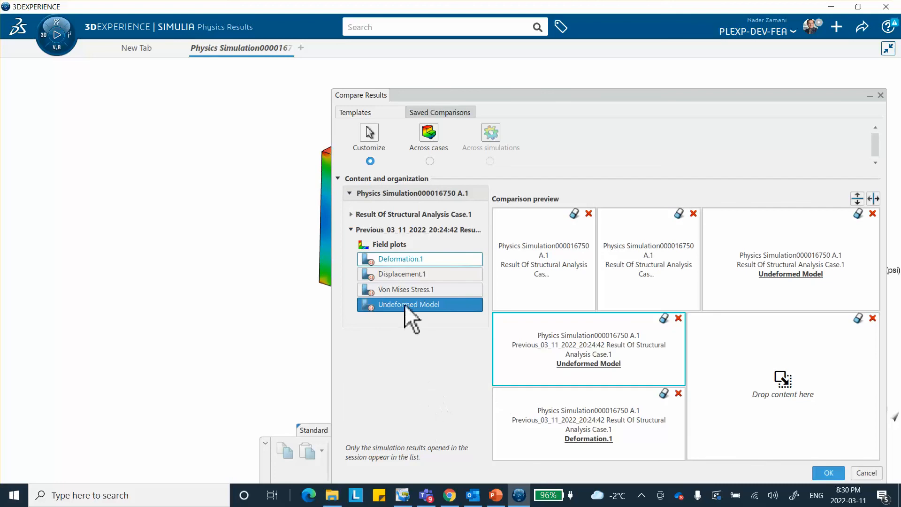
pyautogui.moveTo(400, 288); pyautogui.dragTo(798, 393)
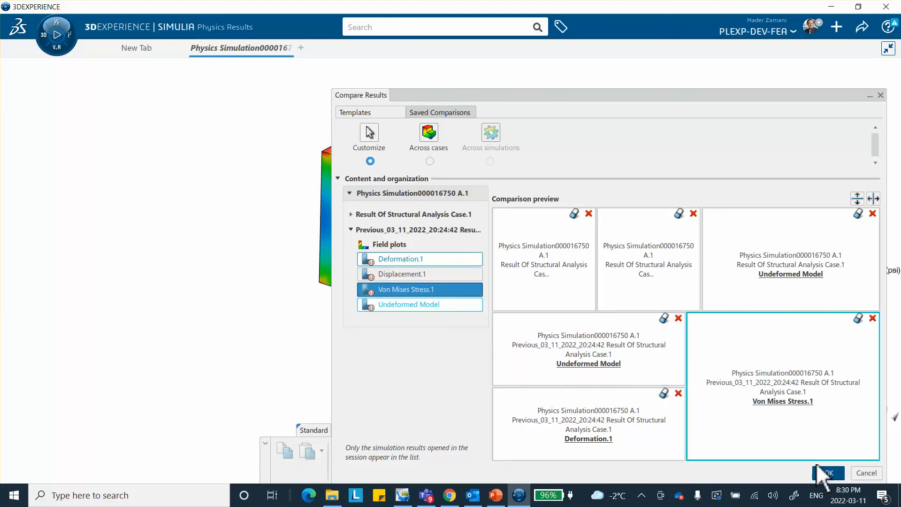
pyautogui.click(828, 473)
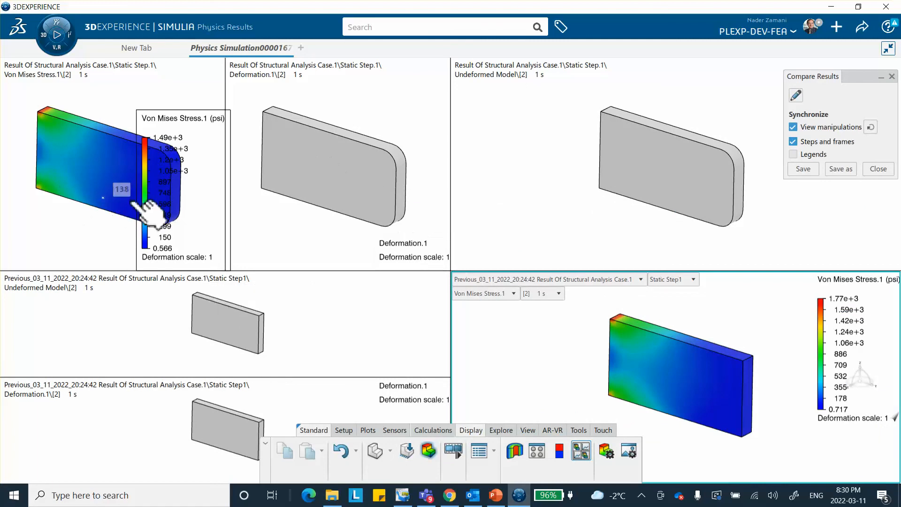
# - Rotate the synchronized views together and reposition the legends of the two von Mises stress plots
pyautogui.moveTo(644, 131); pyautogui.dragTo(650, 187, button='middle')
pyautogui.moveTo(322, 223); pyautogui.dragTo(402, 187, button='middle')
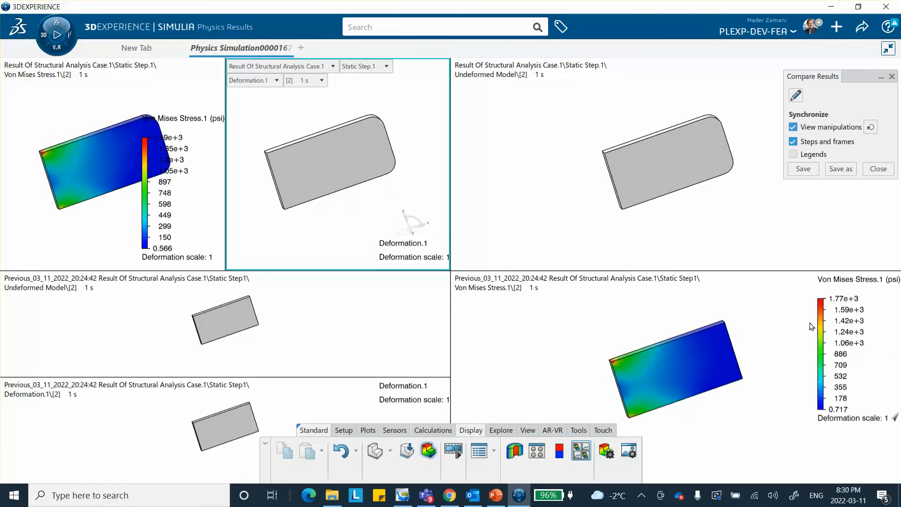
pyautogui.moveTo(840, 338); pyautogui.dragTo(804, 382)
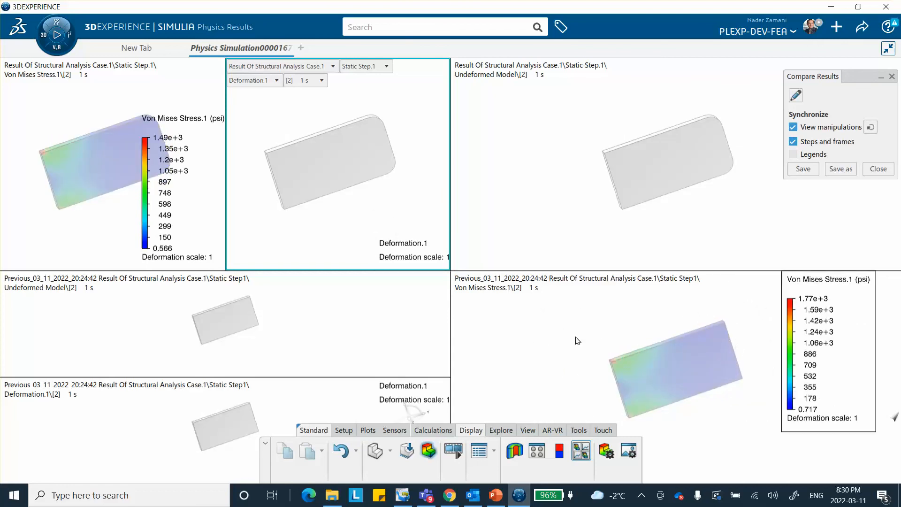
pyautogui.click(793, 345)
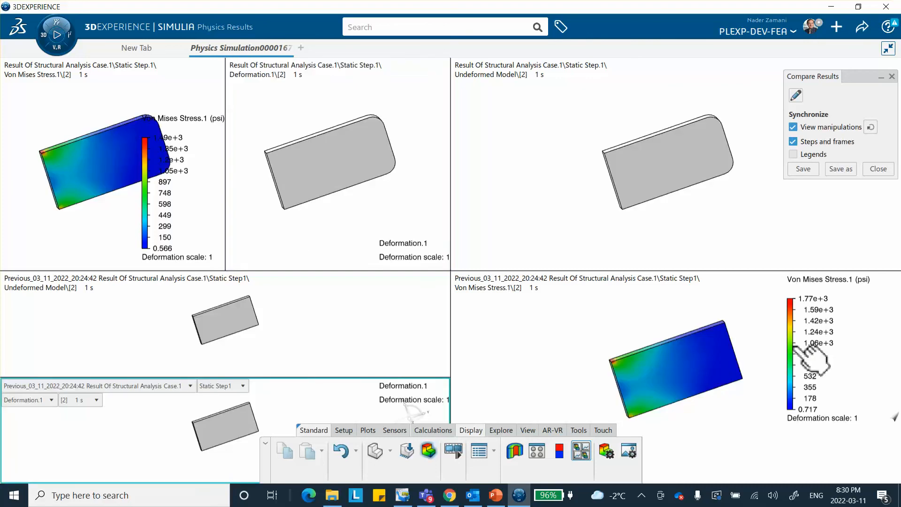
pyautogui.click(80, 177)
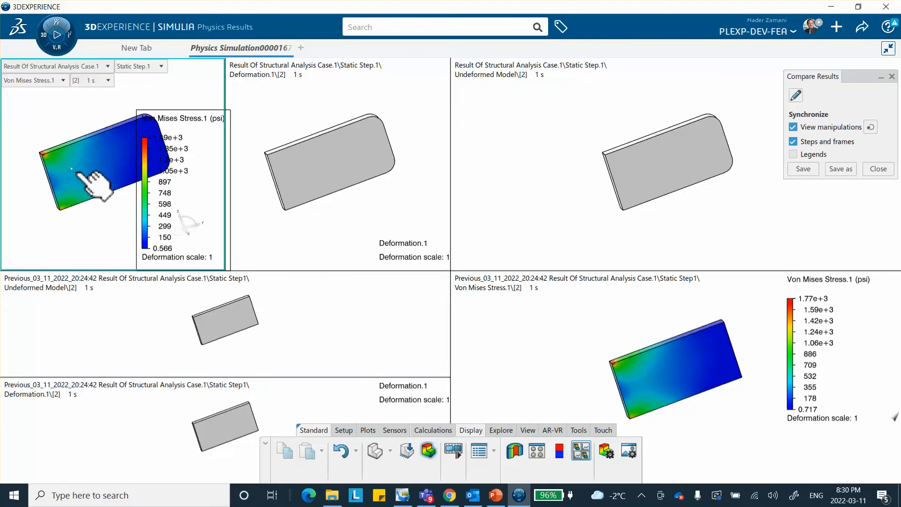
pyautogui.moveTo(153, 201); pyautogui.dragTo(14, 188)
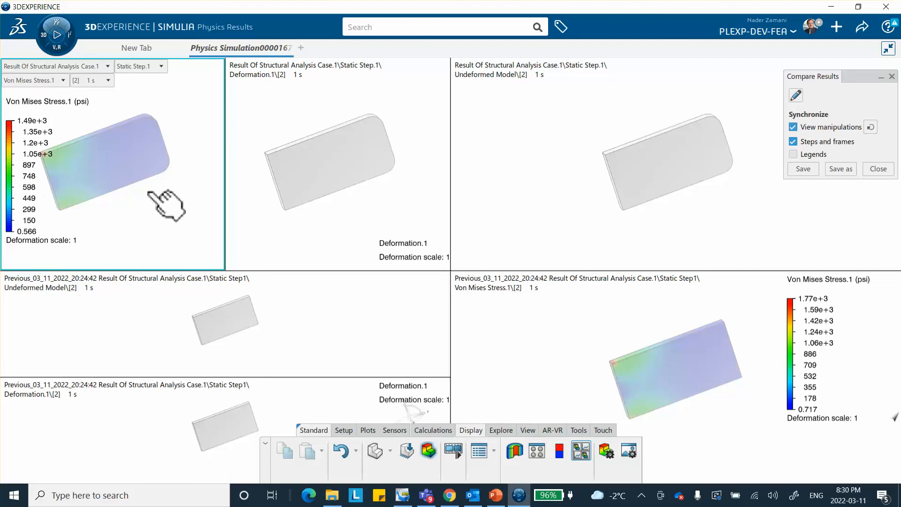
# - Save the six-view comparison under the name Comparison.2 and close the comparison display
pyautogui.click(839, 169)
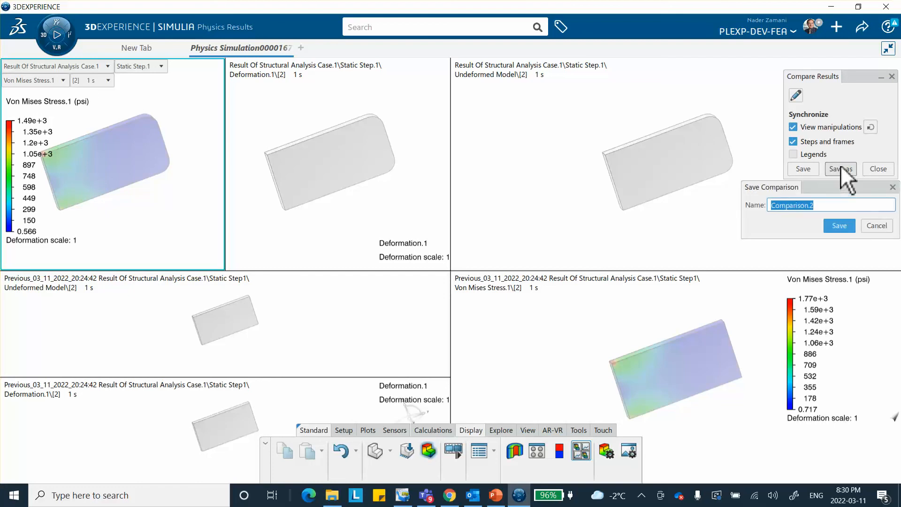
pyautogui.click(841, 228)
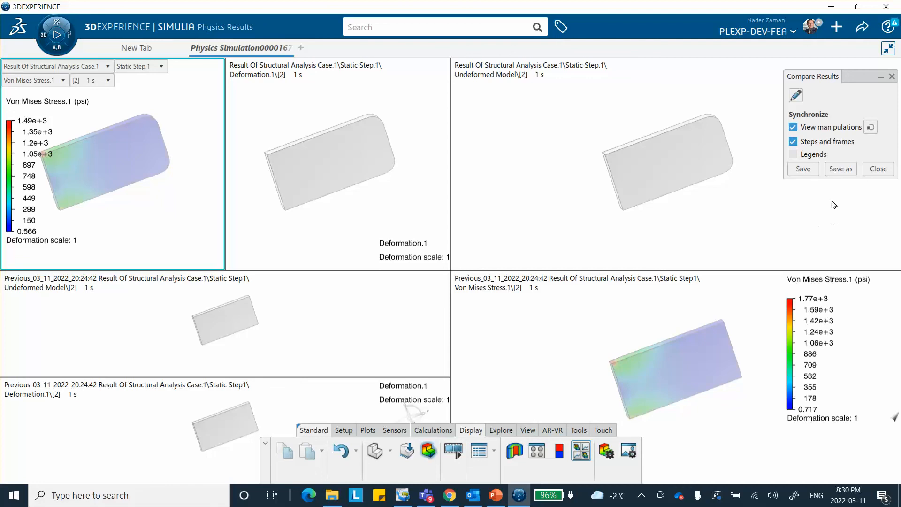
pyautogui.click(872, 168)
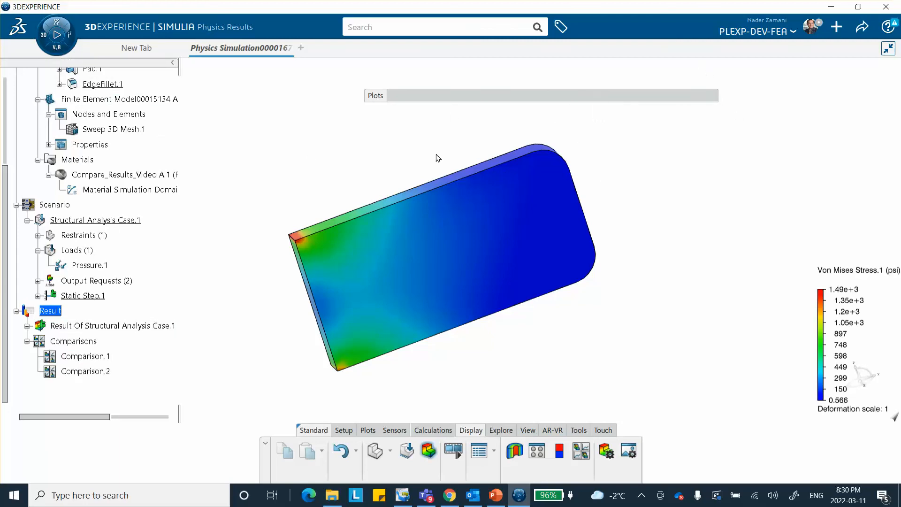
# - Save the simulation, and close both its tab and the physical product's tab
pyautogui.click(861, 27)
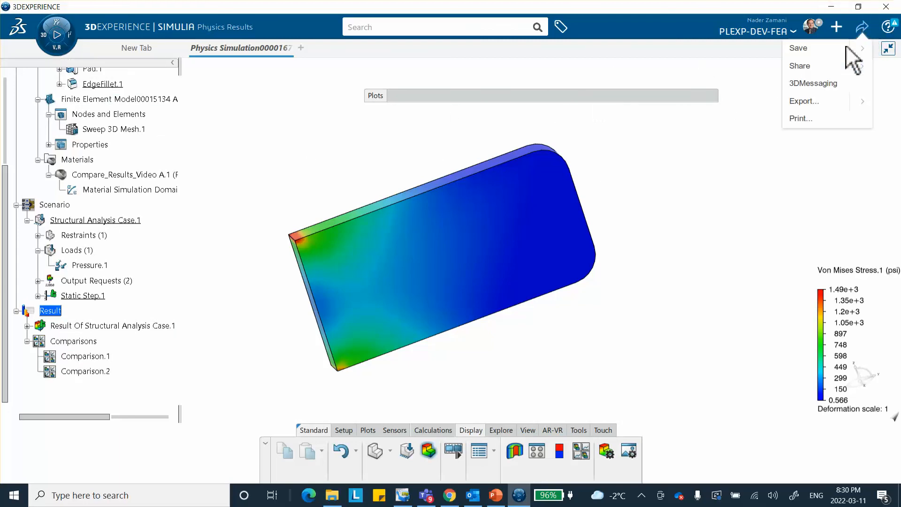
pyautogui.click(819, 48)
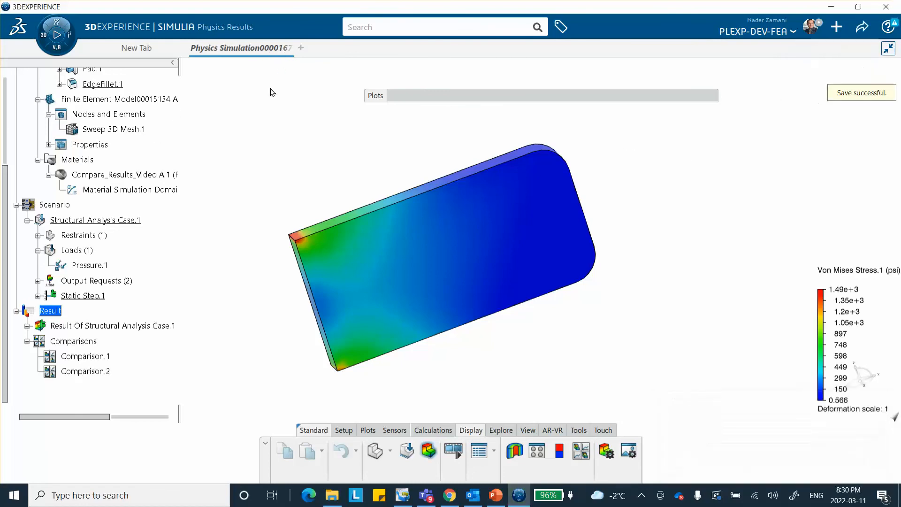
pyautogui.click(288, 47)
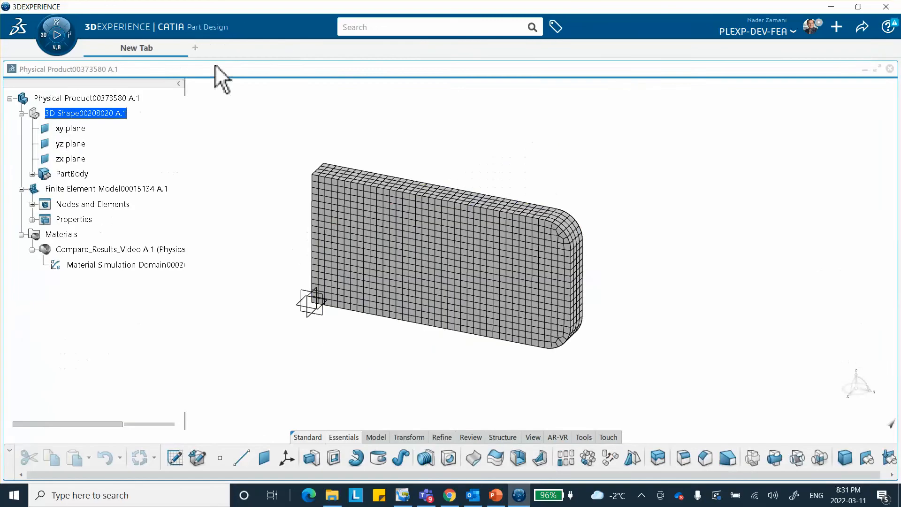
pyautogui.click(178, 48)
# - List your own content in the search and open Physics Simulation000016750 from the results
pyautogui.click(365, 26)
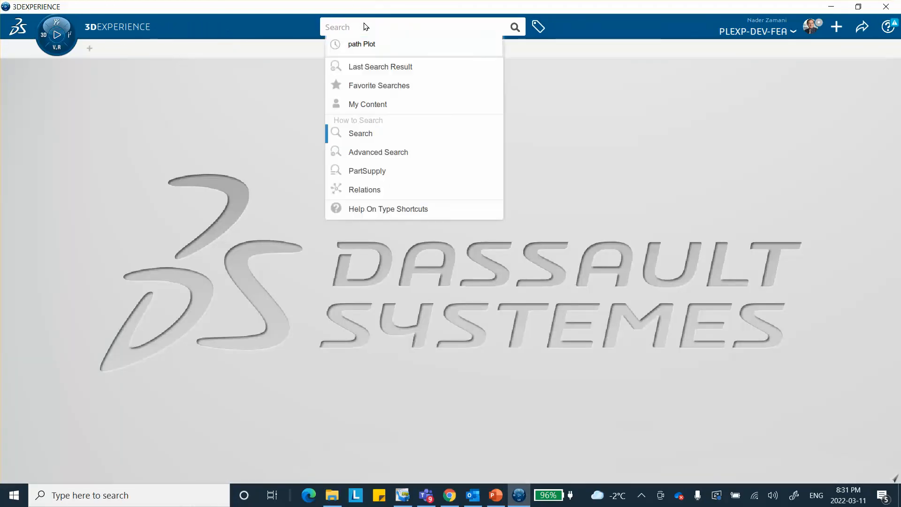
pyautogui.click(366, 104)
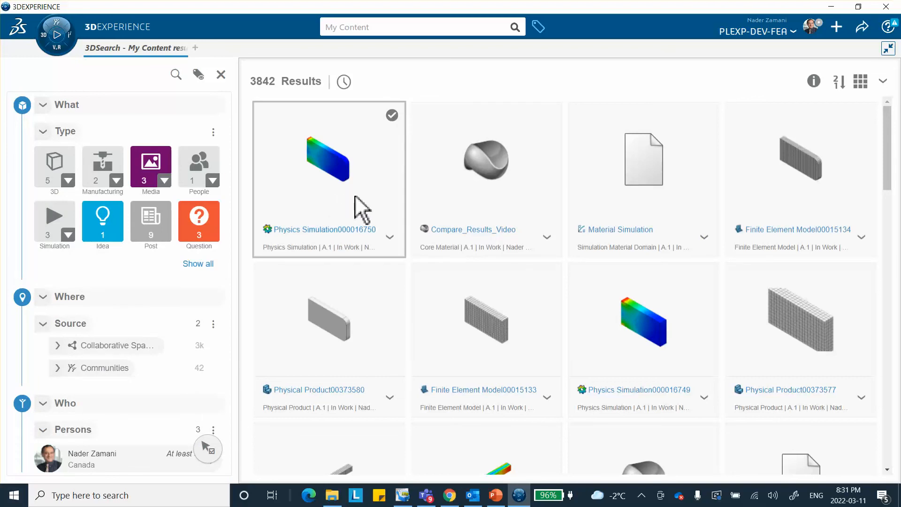
pyautogui.click(390, 241)
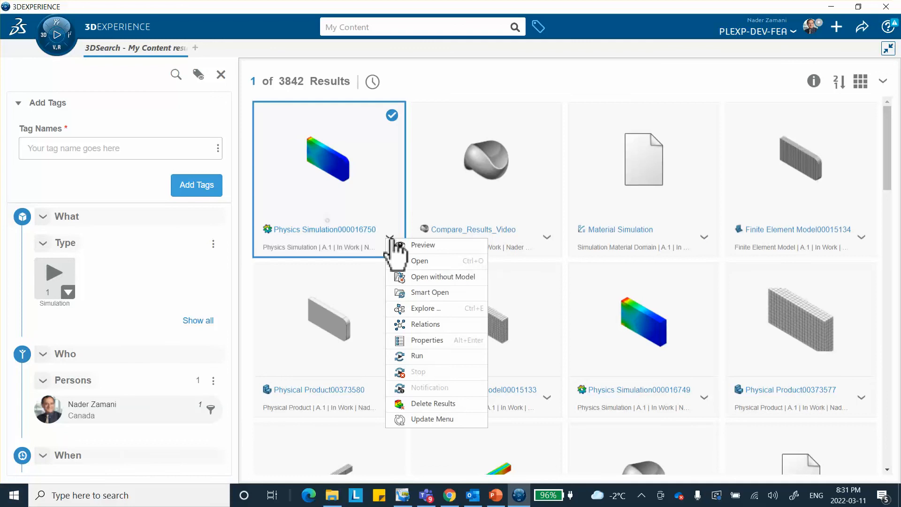
pyautogui.click(416, 262)
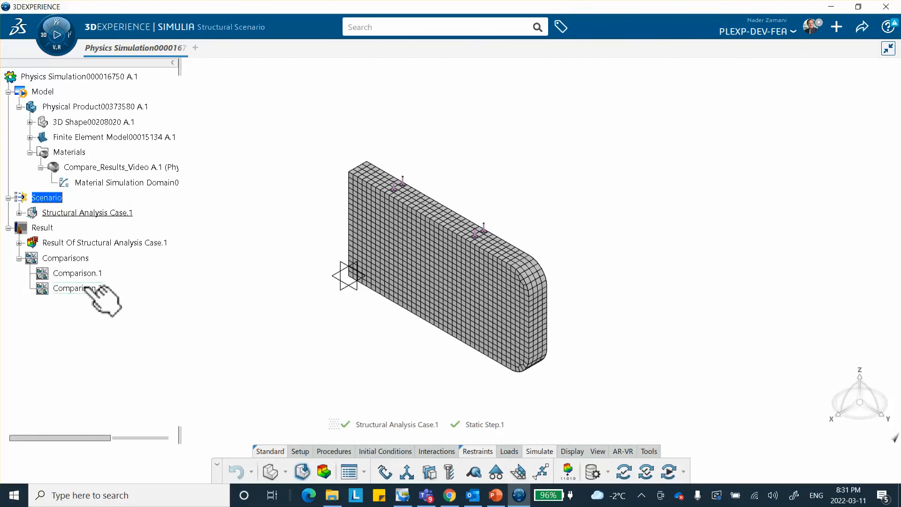
# - Load the simulation's stored results onto the local machine and collapse the Plots dialog
pyautogui.doubleClick(81, 273)
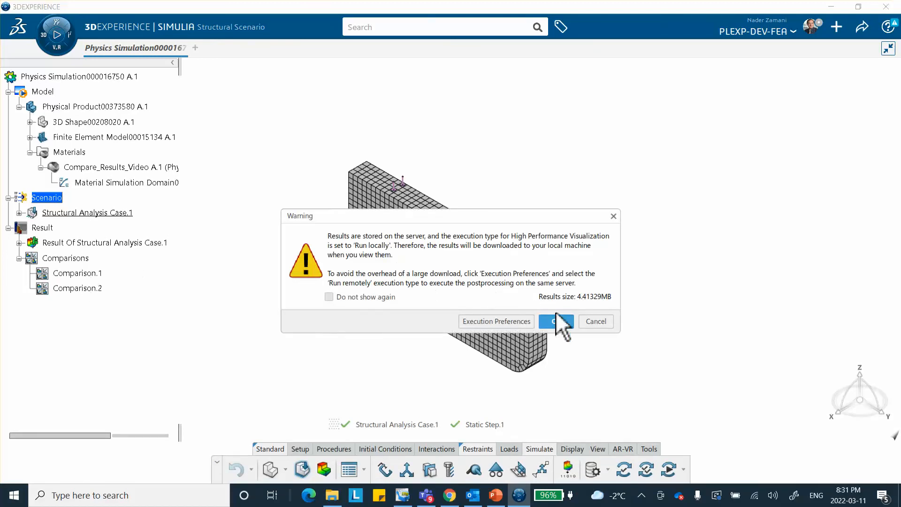
pyautogui.click(557, 322)
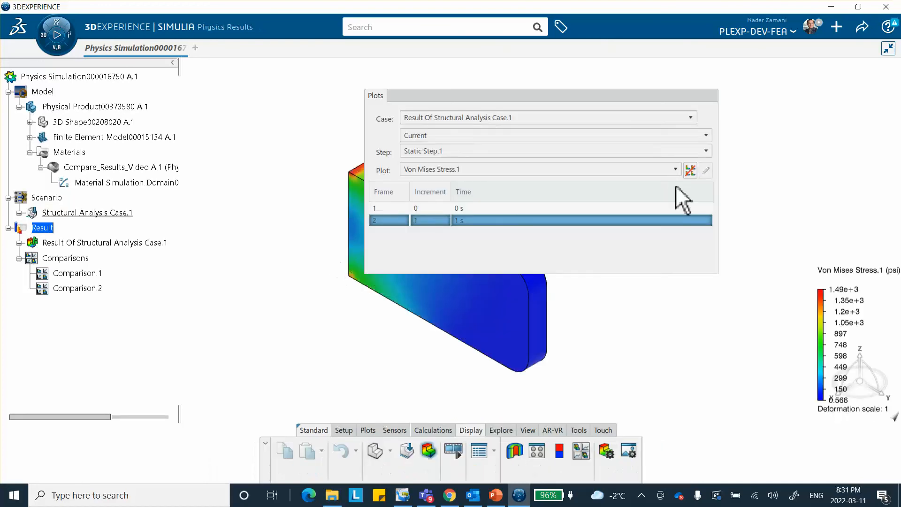
pyautogui.click(520, 94)
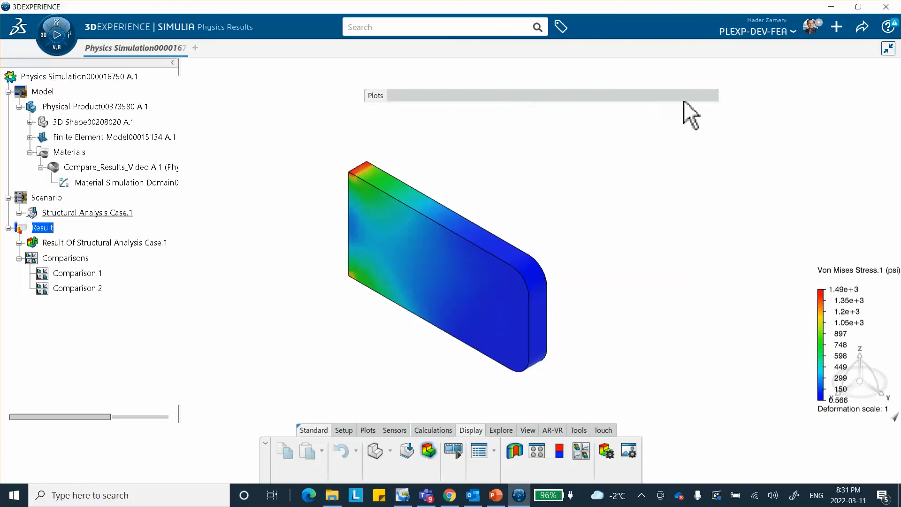
# - Display the saved comparison Comparison.2 through Compare Results, and close the comparison display
pyautogui.click(583, 451)
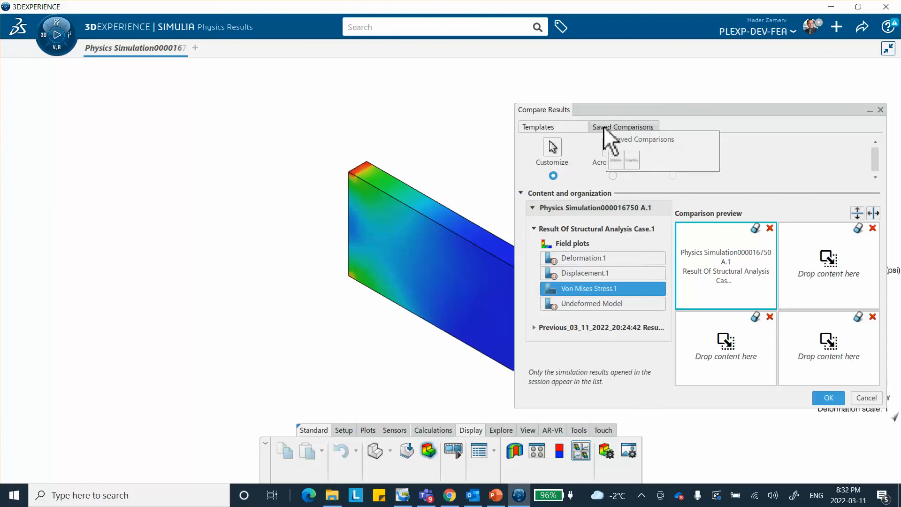
pyautogui.click(622, 128)
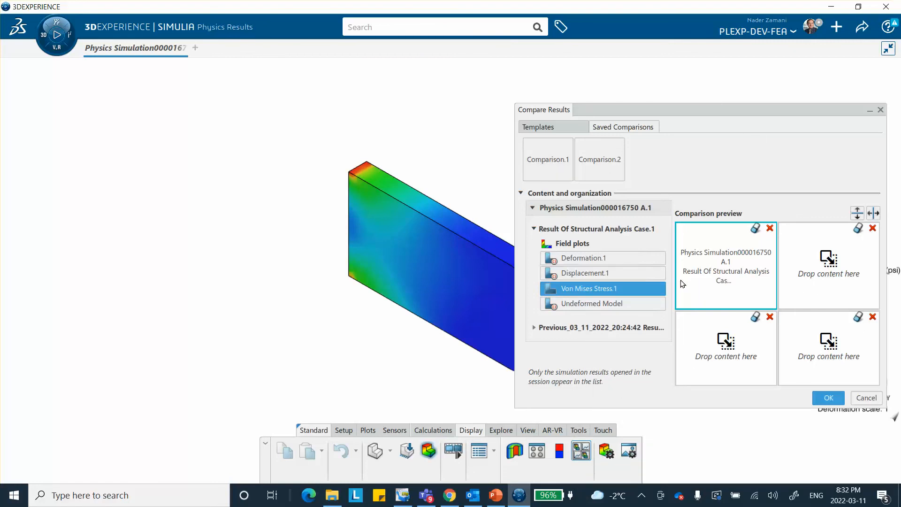
pyautogui.click(601, 164)
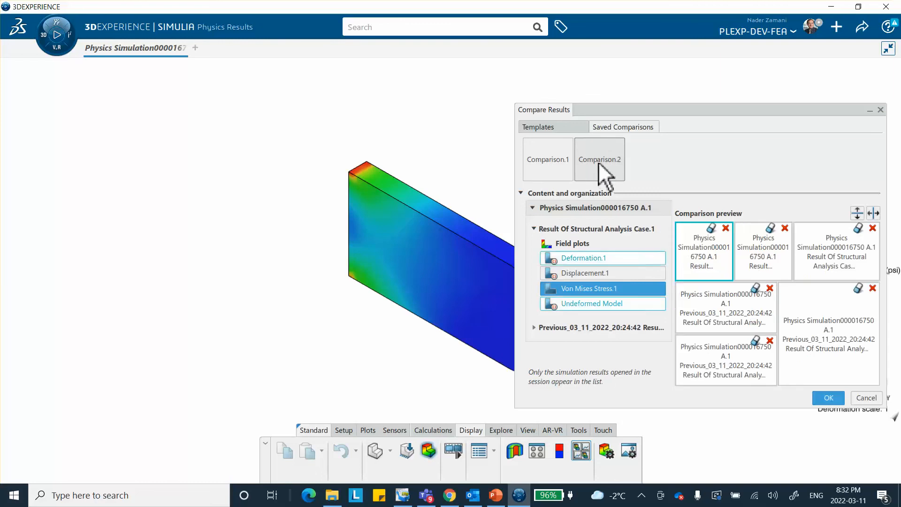
pyautogui.click(826, 398)
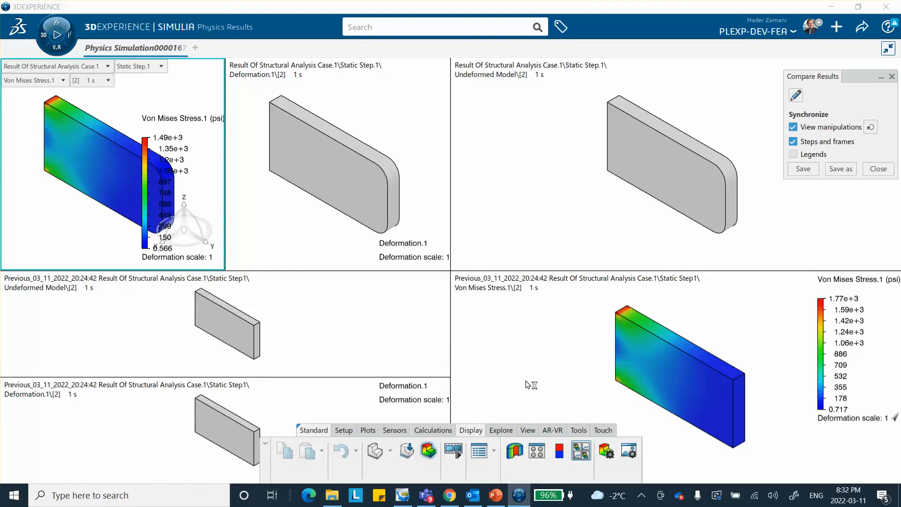
pyautogui.click(874, 166)
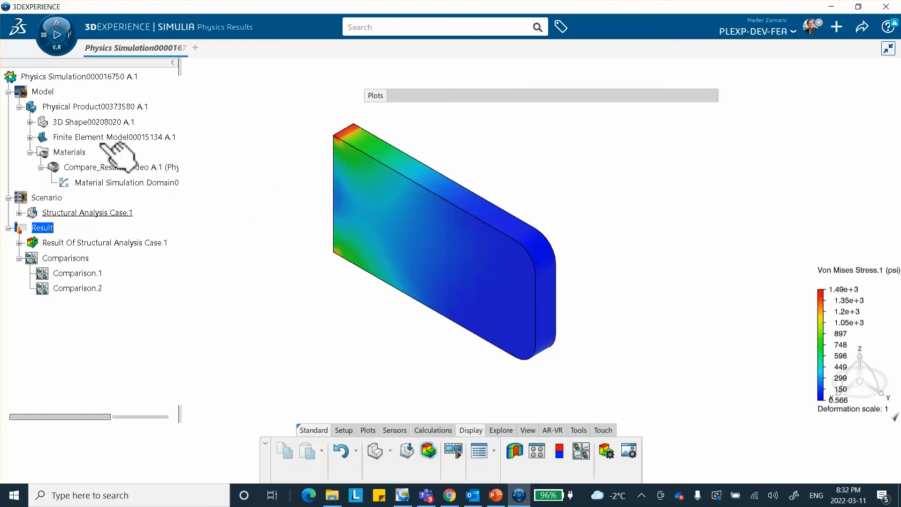
pyautogui.moveTo(345, 136)
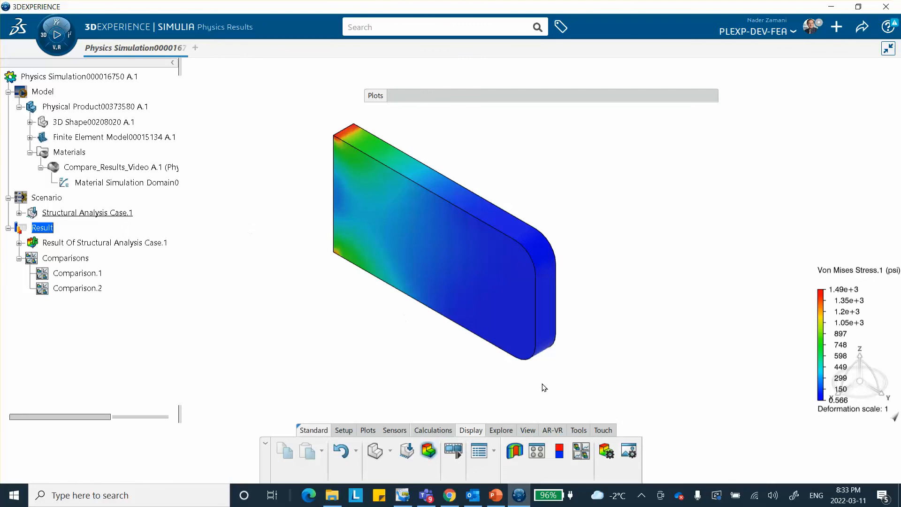
pyautogui.click(679, 496)
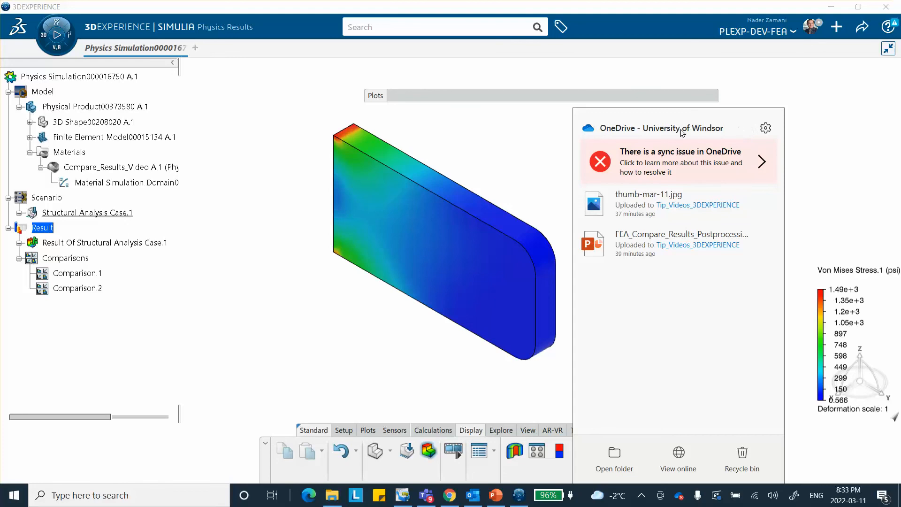
pyautogui.click(542, 393)
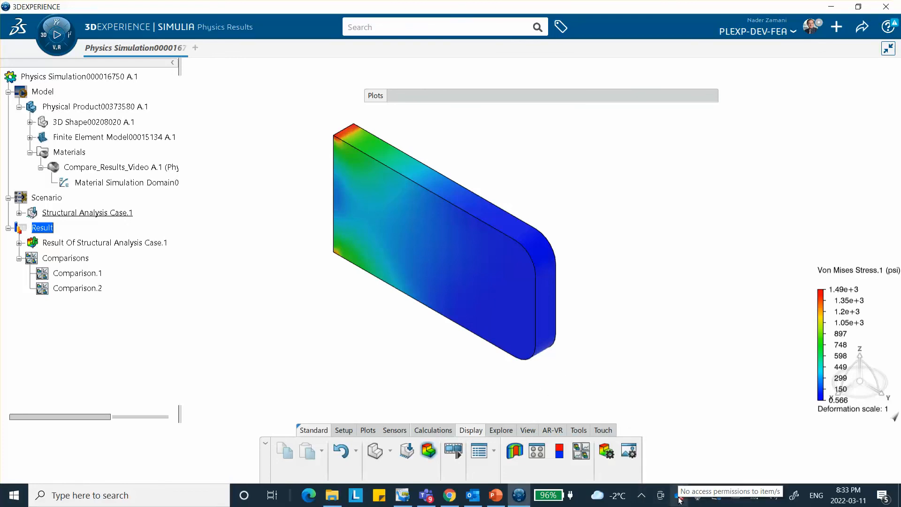
pyautogui.click(641, 495)
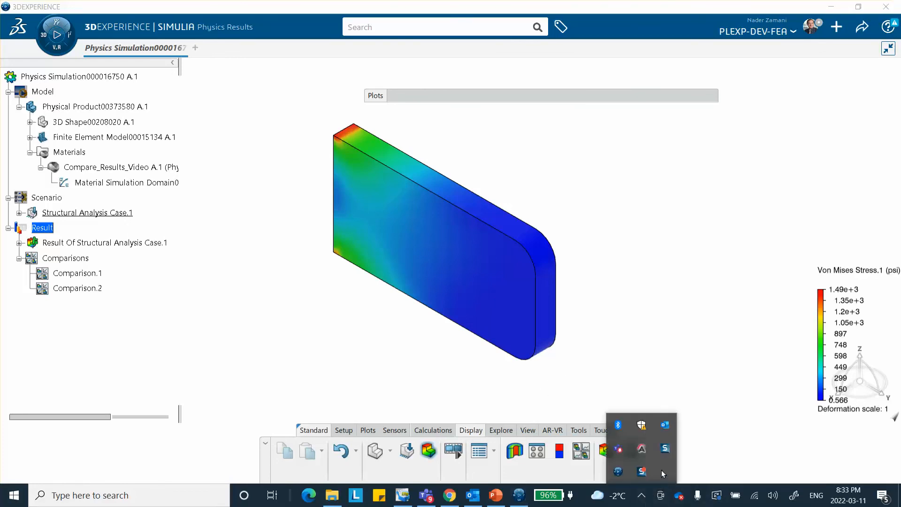